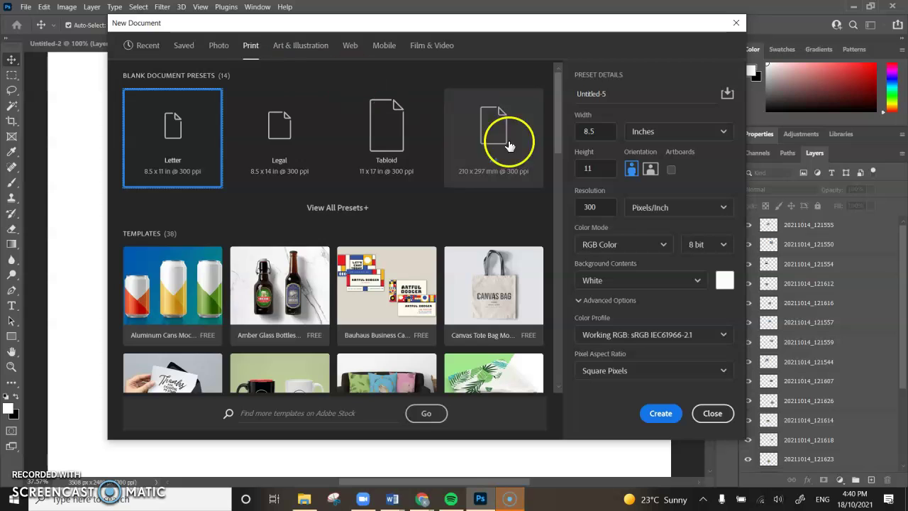
- Create a landscape Letter document of 11 x 8.5 inches at 300 pixels/inch, with RGB Color and a white background
click(650, 168)
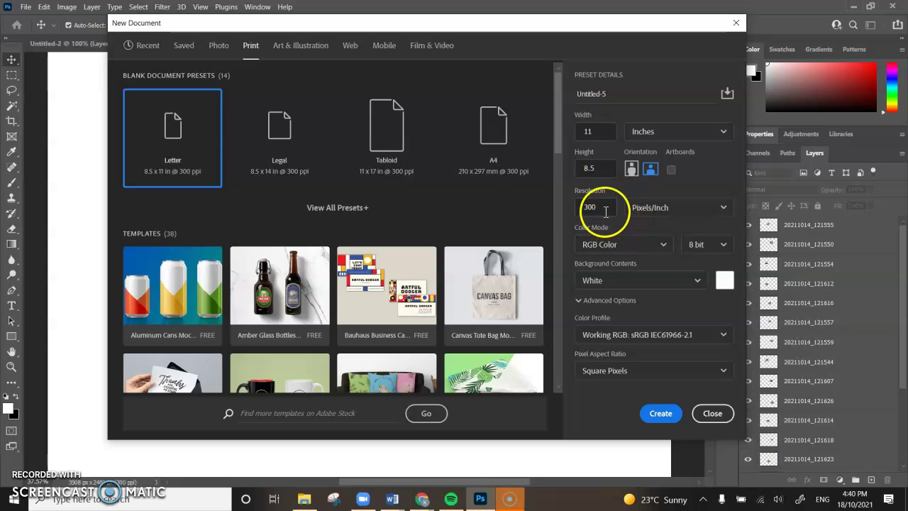
click(656, 418)
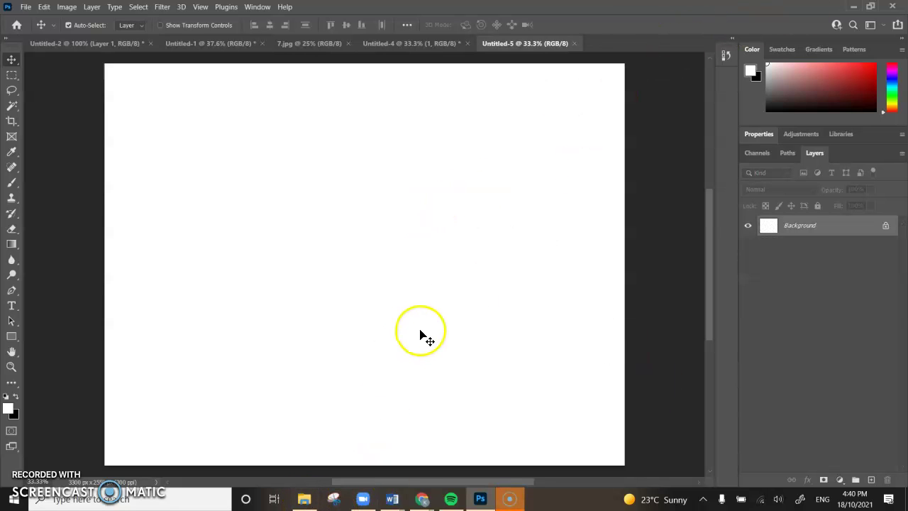
- Reduce the Photoshop window from full screen and bring the folder of numbered photos up beside it
click(25, 9)
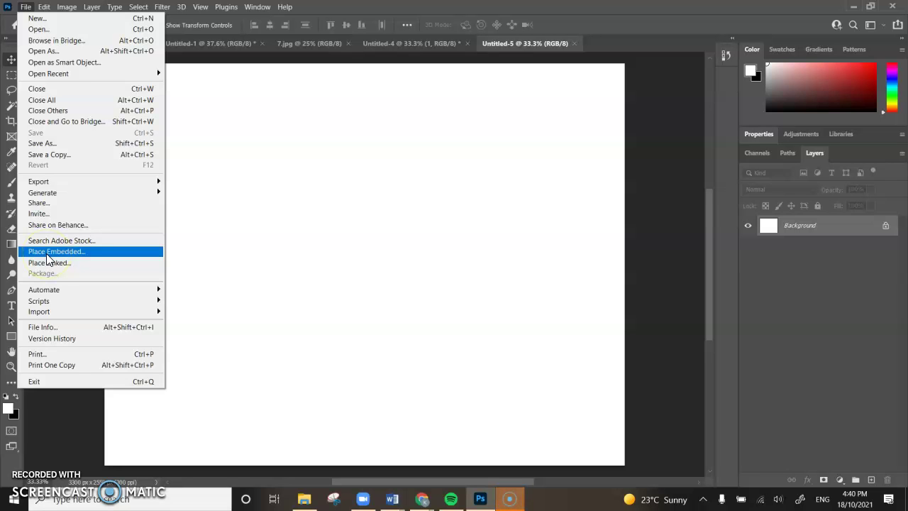
double_click(749, 9)
drag(633, 33, 713, 0)
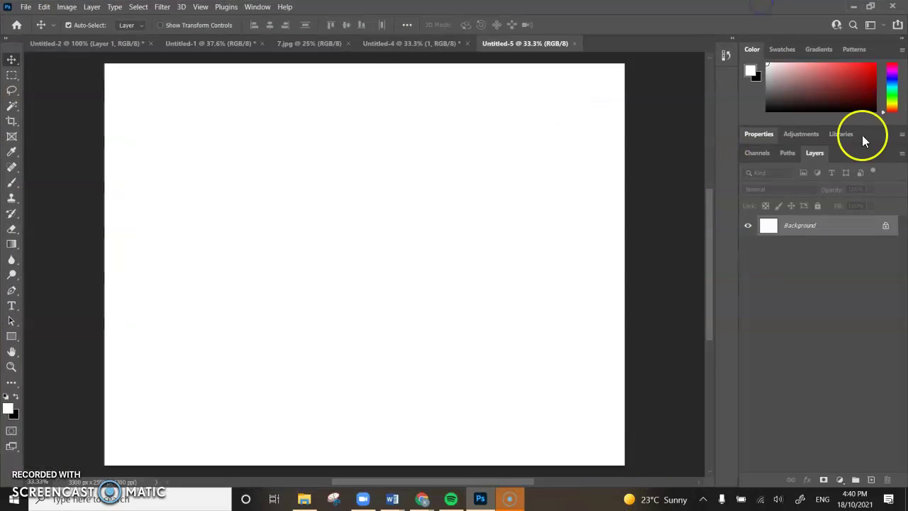
click(871, 6)
click(304, 498)
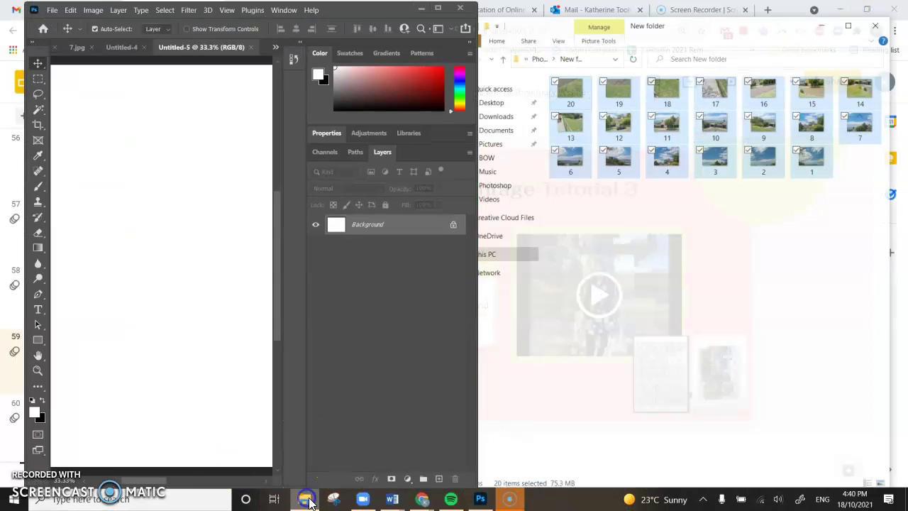
drag(786, 15, 773, 40)
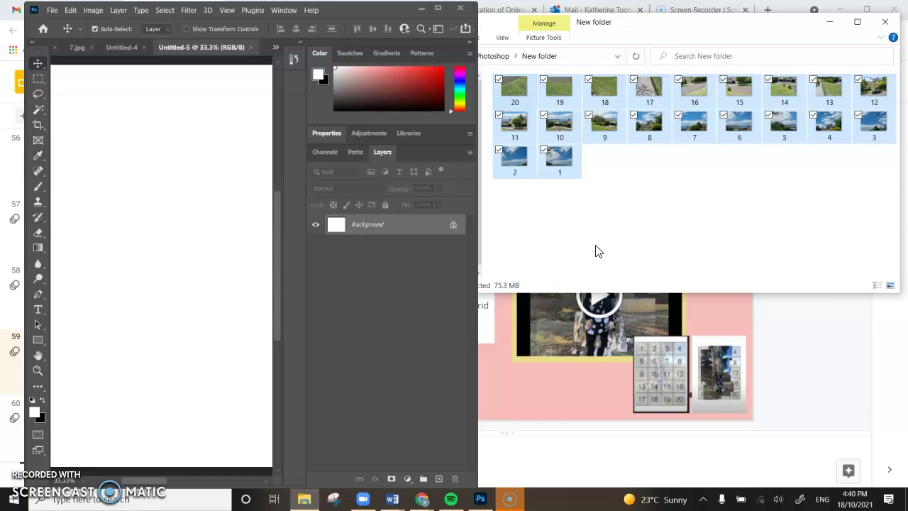
- Place all the photos numbered 1 to 20 from the folder into the blank document, committing photos 8 and 7 at their default size
click(647, 193)
click(518, 89)
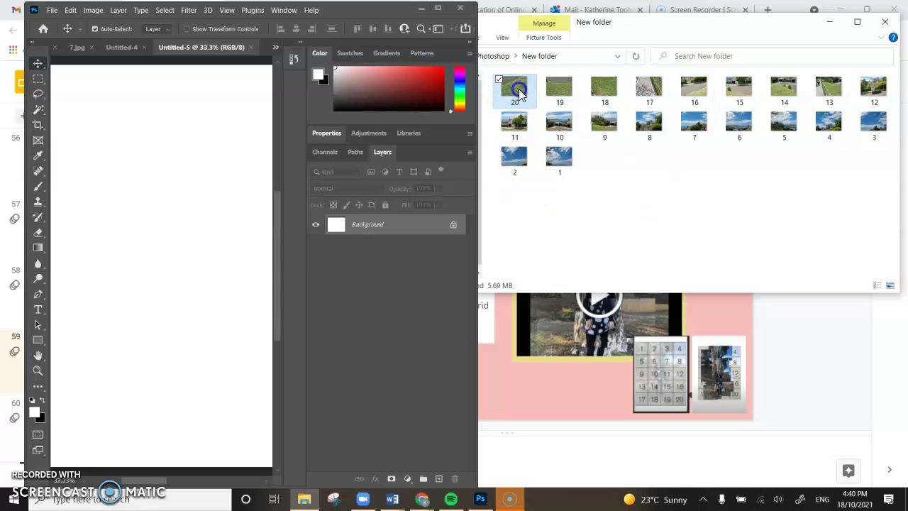
shift+click(559, 155)
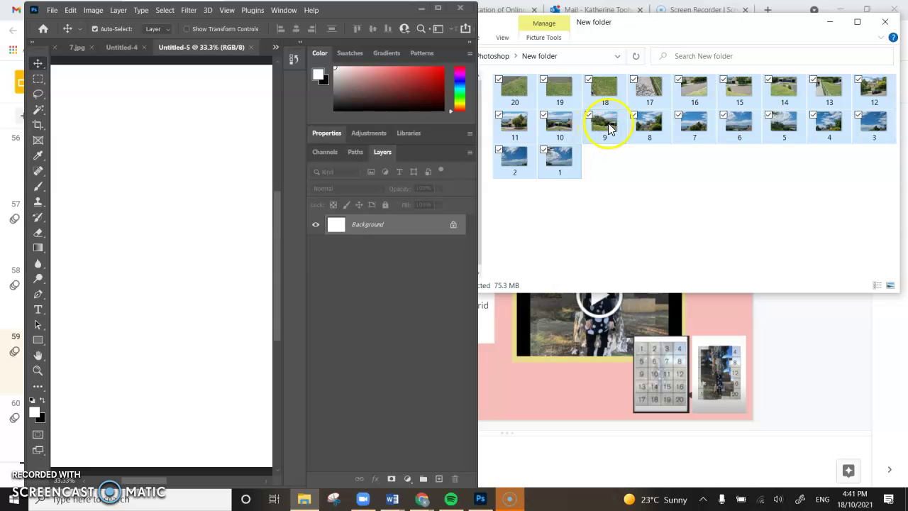
drag(606, 128, 146, 199)
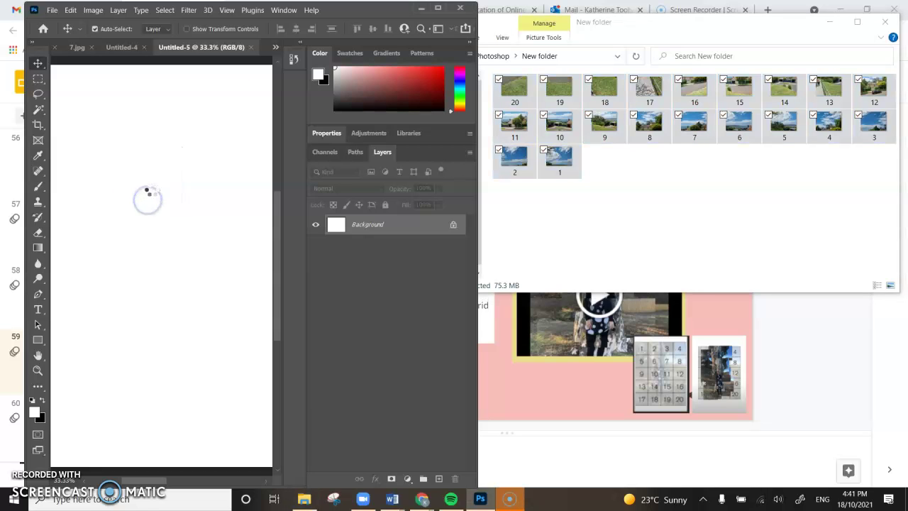
click(437, 10)
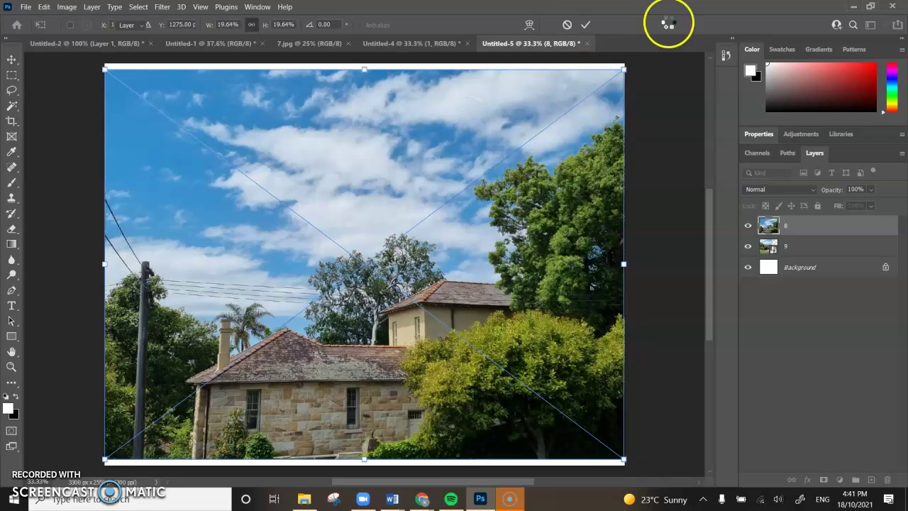
click(585, 25)
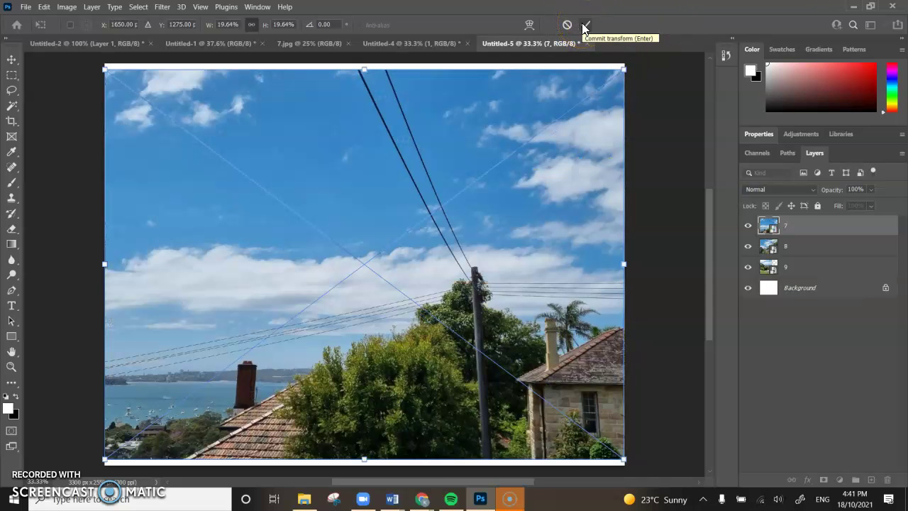
click(584, 26)
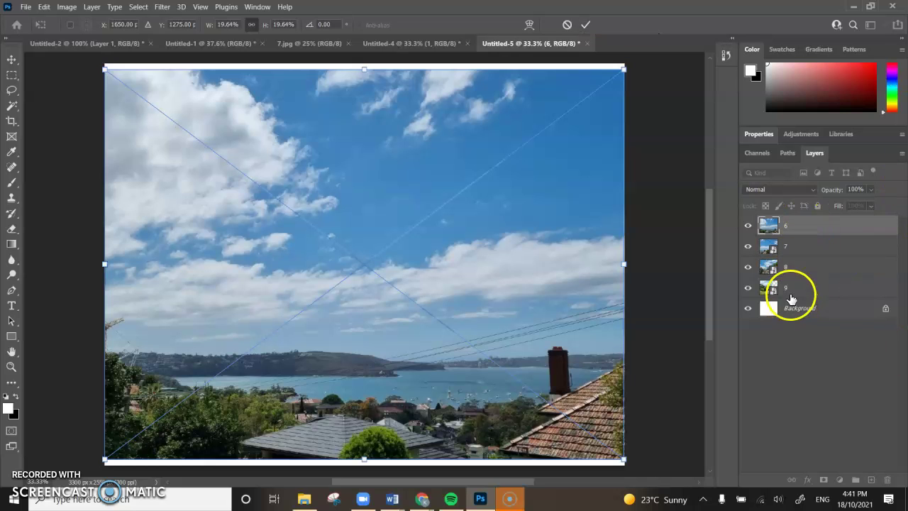
- Switch to the Untitled-4 document containing all 20 photo layers and cancel placing the additional files
click(423, 44)
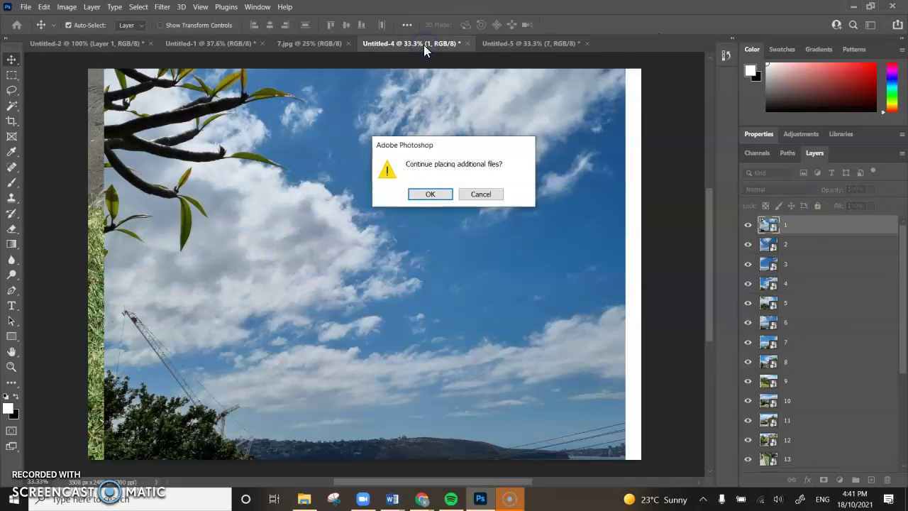
click(488, 196)
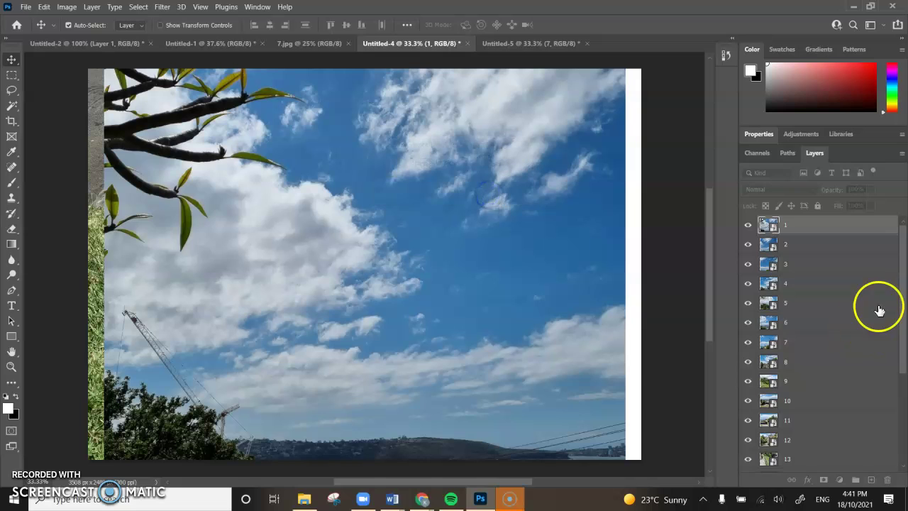
scroll(791, 440, down, 1)
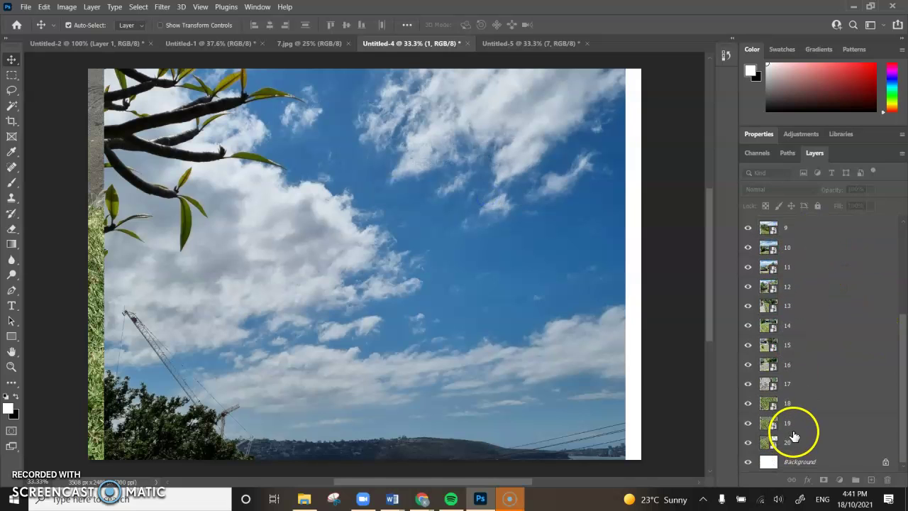
scroll(795, 441, up, 1)
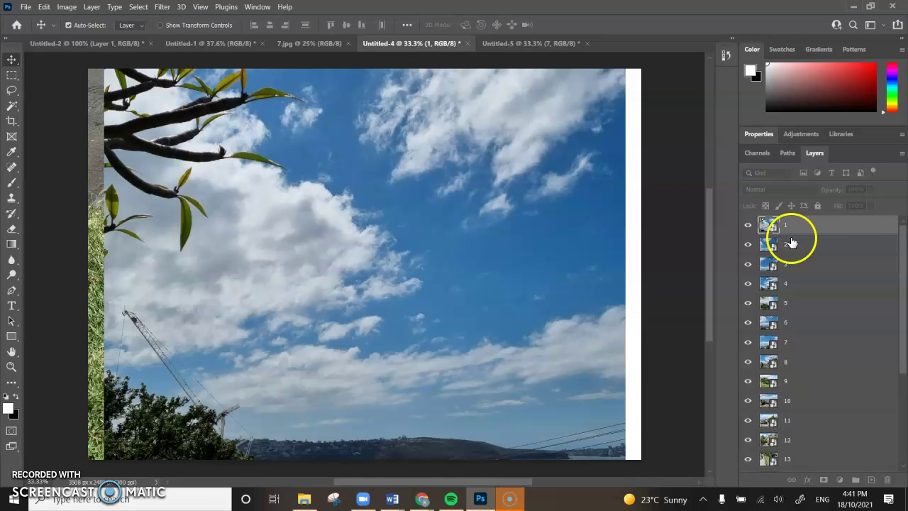
- Rasterize photo layers 1 to 20 together, leaving out the Background layer
click(839, 241)
click(821, 228)
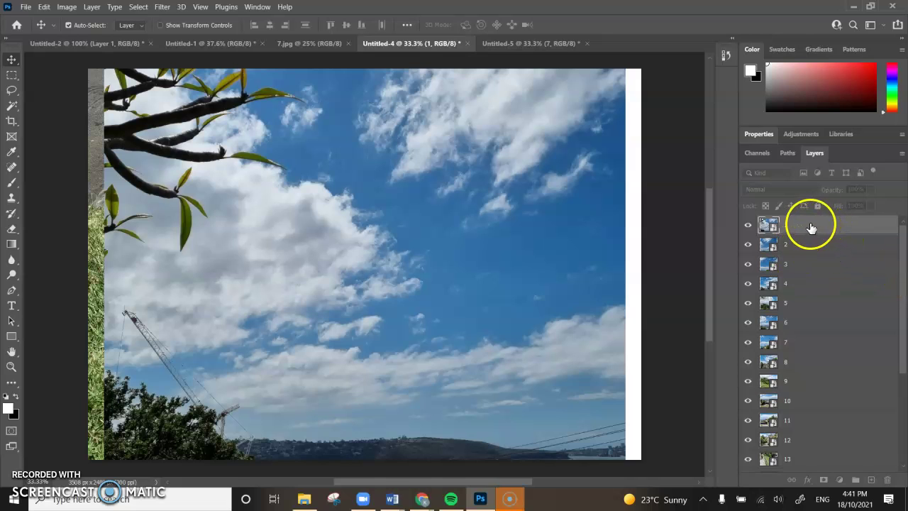
scroll(806, 347, down, 5)
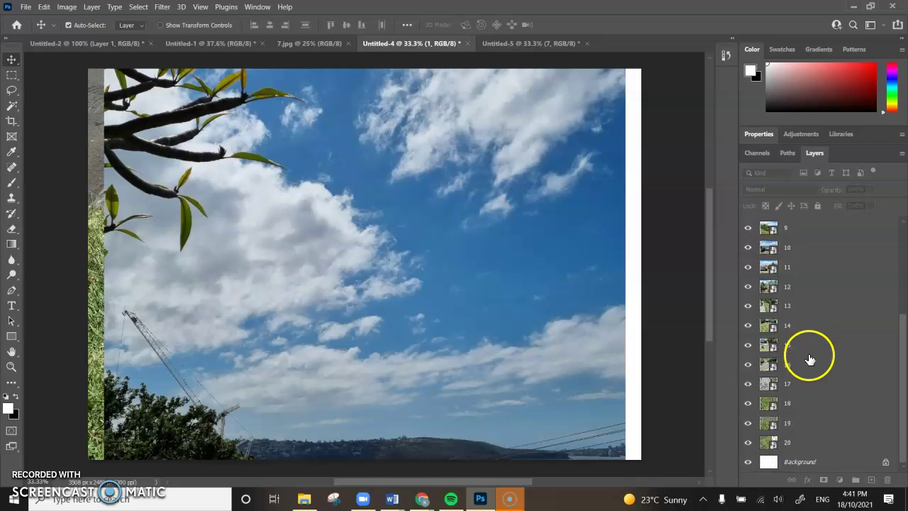
shift+click(803, 447)
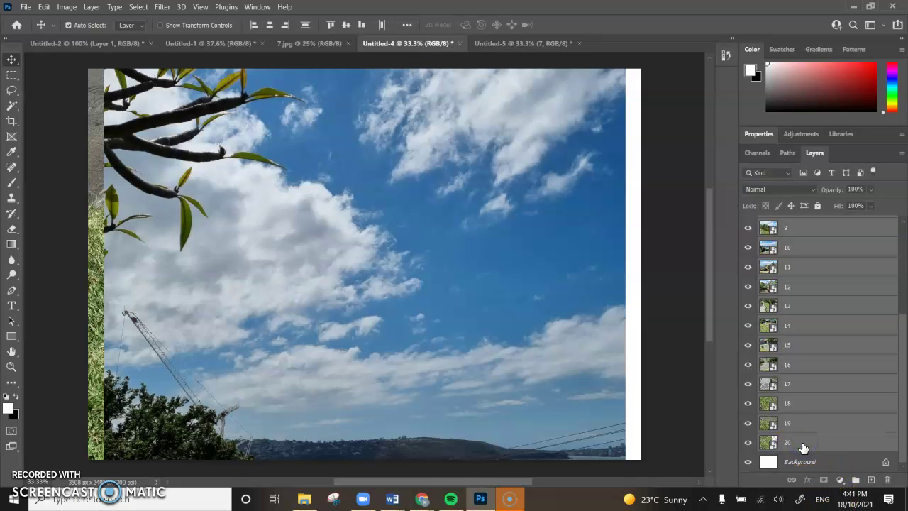
right_click(803, 447)
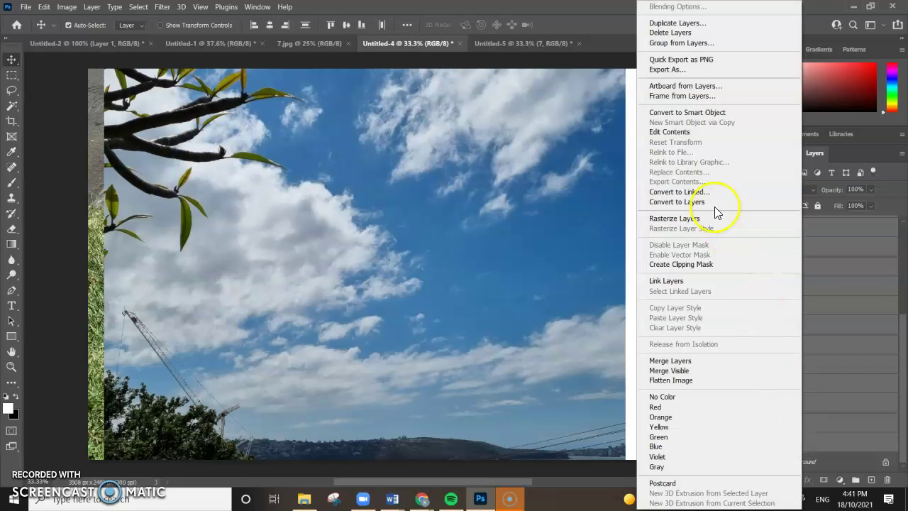
click(709, 221)
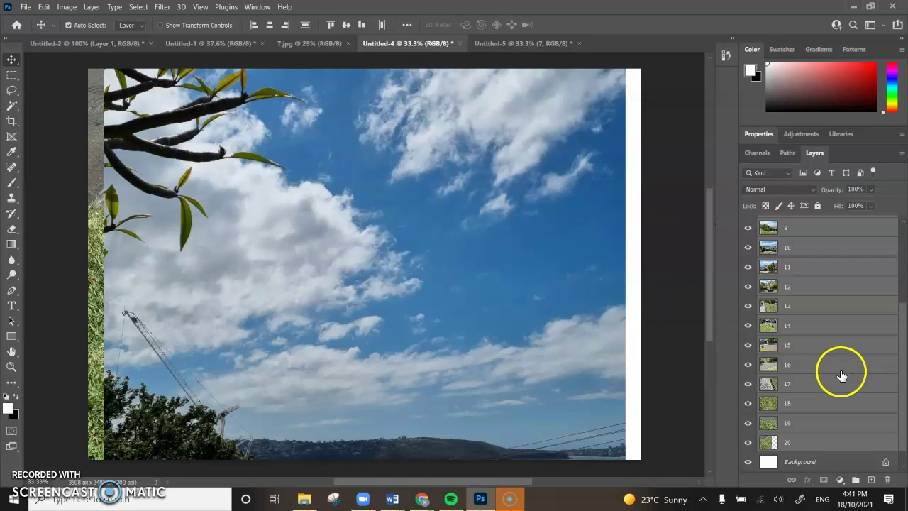
- Free-transform photo layers 1 to 20 together, scaling them to about 16% and positioning them near the canvas's upper-left corner
scroll(819, 378, up, 3)
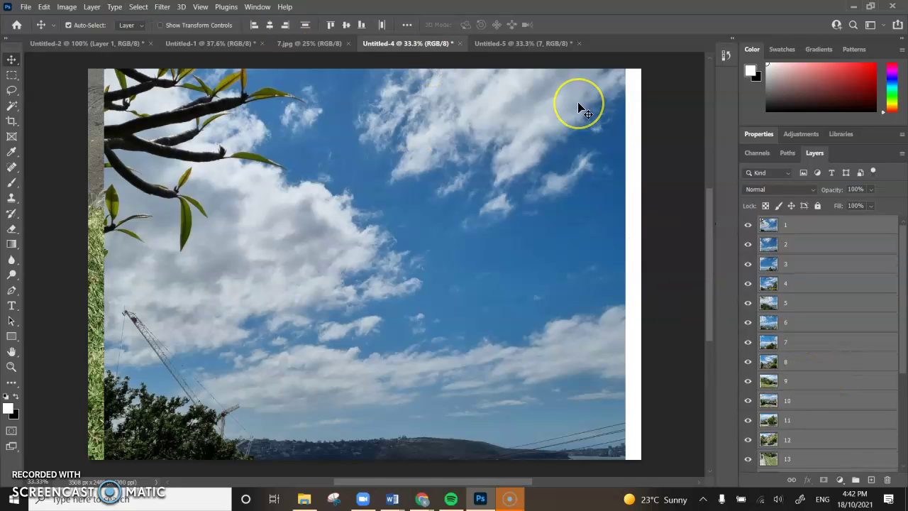
click(672, 160)
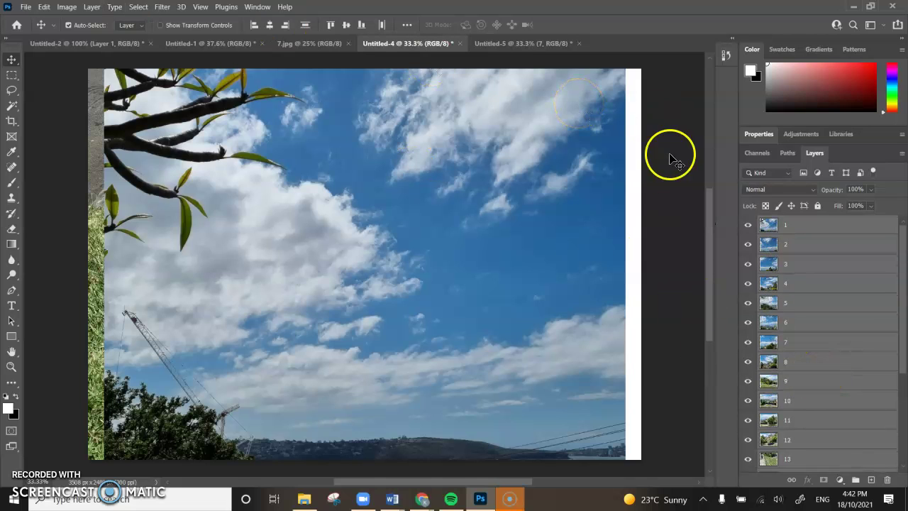
click(823, 338)
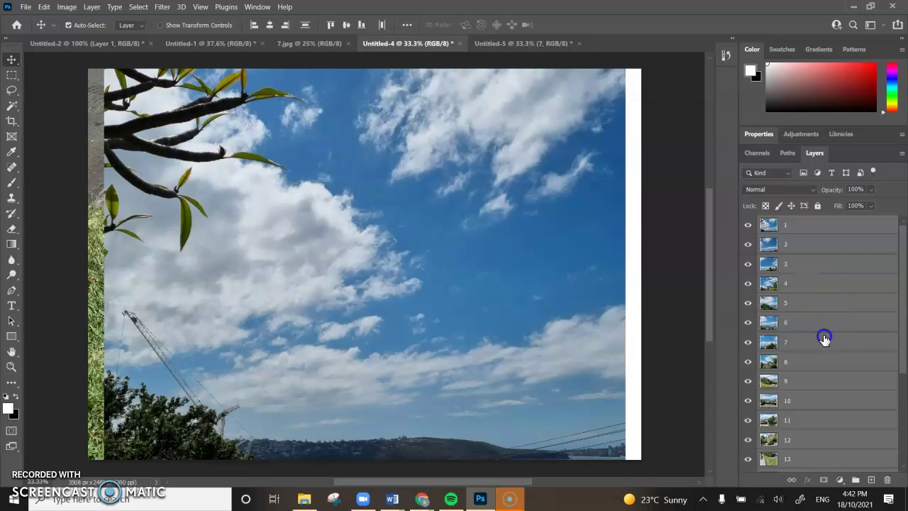
click(811, 225)
scroll(773, 425, down, 5)
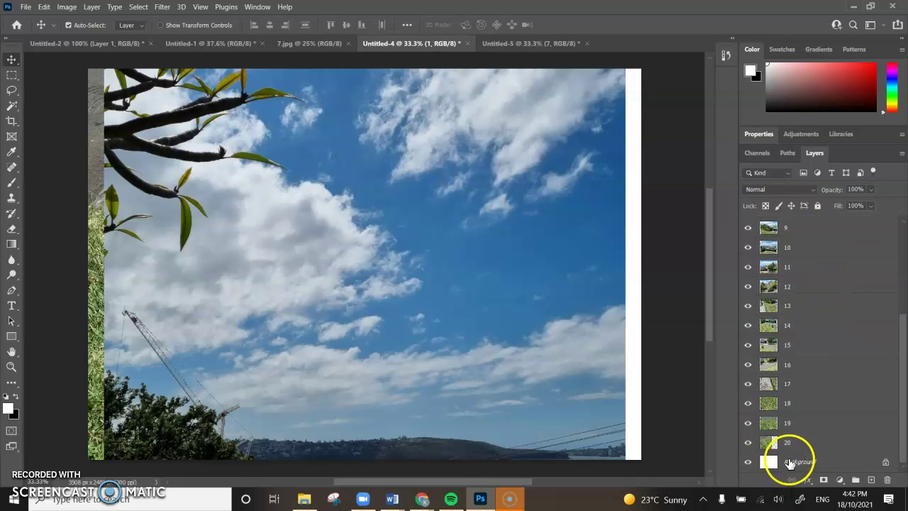
shift+click(824, 446)
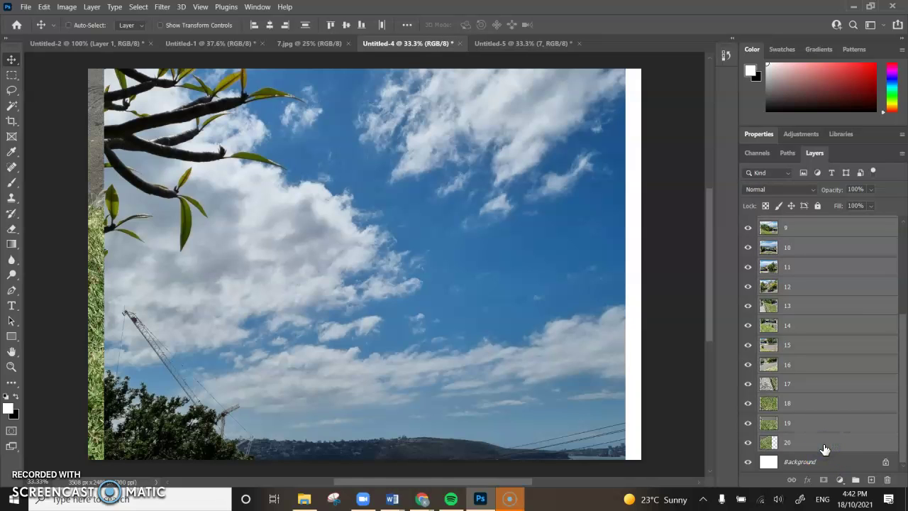
key(ctrl+t)
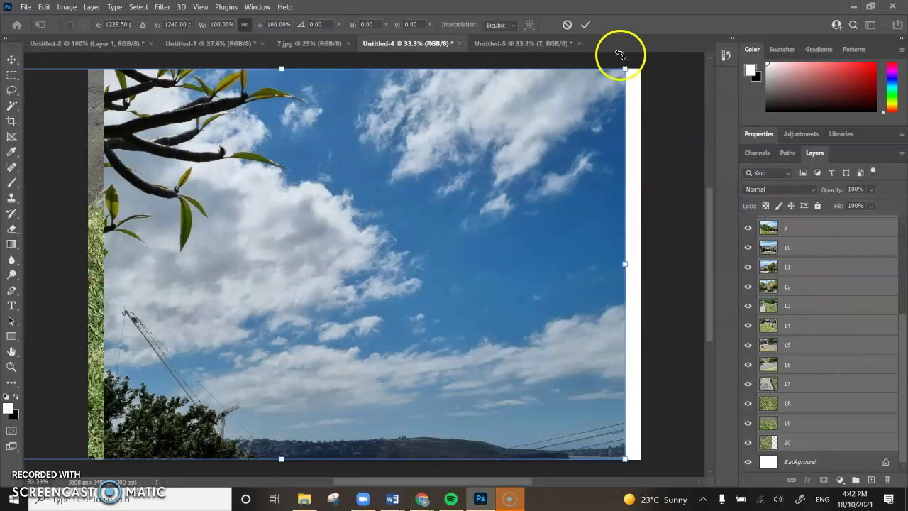
drag(625, 71, 116, 426)
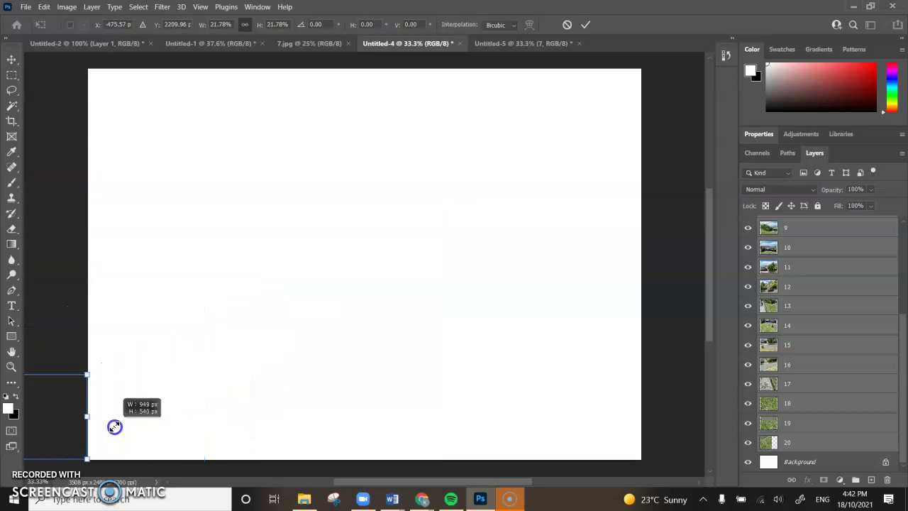
drag(50, 416, 245, 150)
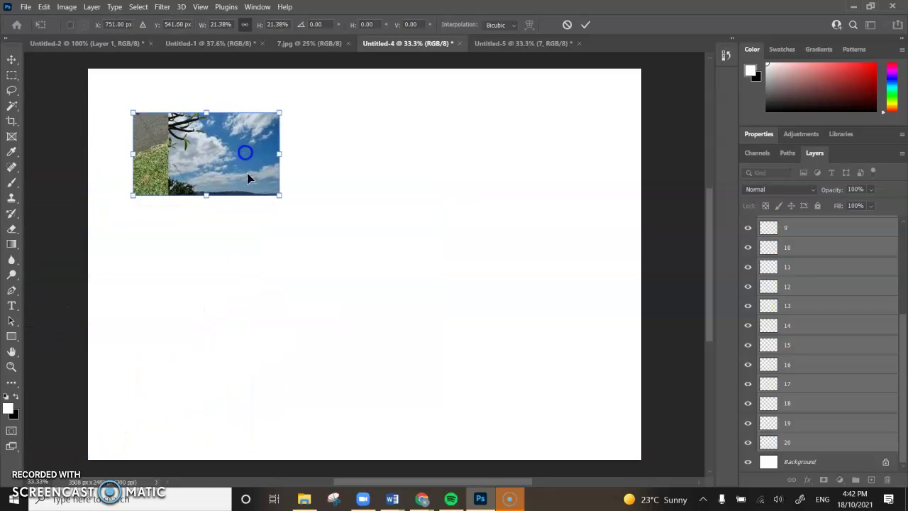
drag(279, 196, 241, 170)
drag(214, 141, 226, 130)
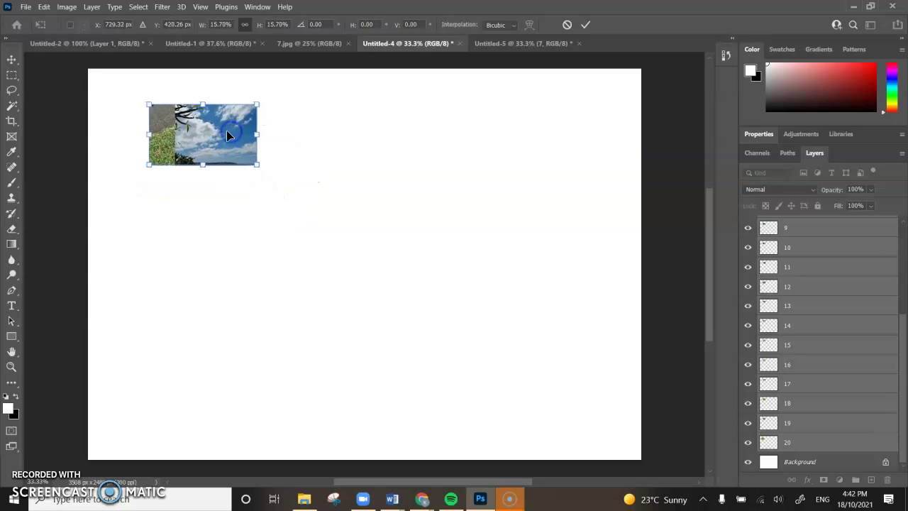
key(Return)
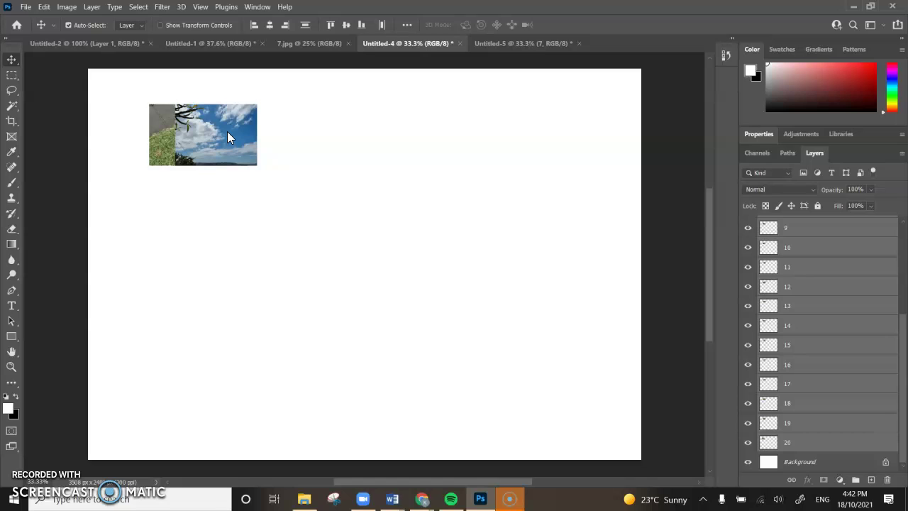
- Start the grid's first row by aligning photo 2 edge to edge with the right side of photo 1
drag(126, 149, 294, 134)
click(360, 163)
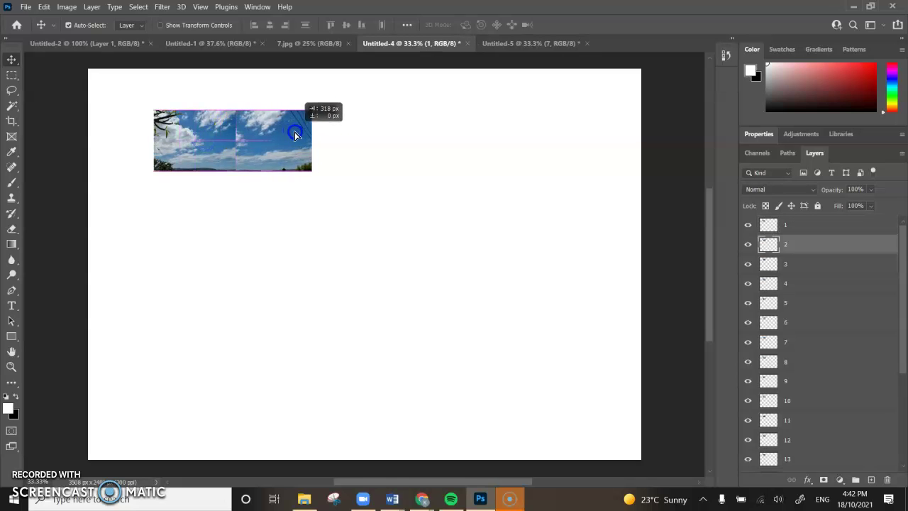
mouse_move(182, 135)
mouse_down()
mouse_move(187, 125)
mouse_move(188, 136)
mouse_up()
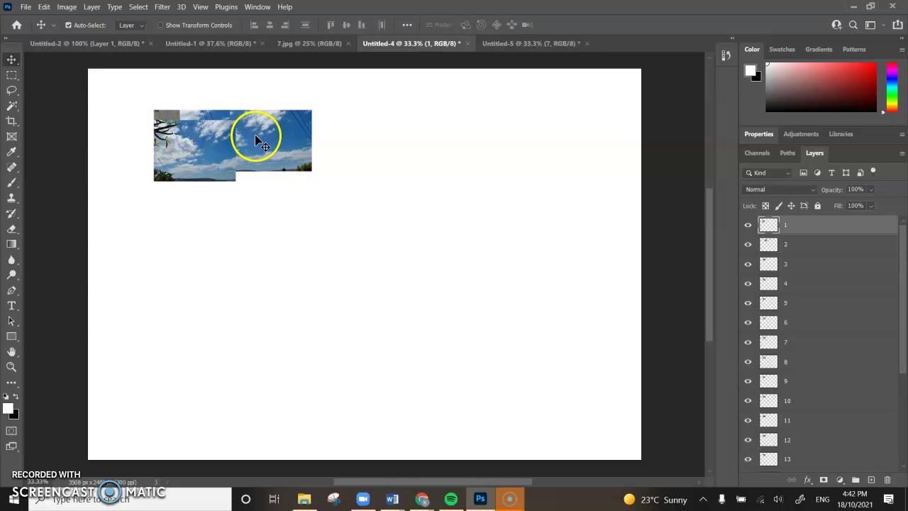
drag(257, 139, 259, 146)
- Arrange photos 3 to 16 edge to edge in numerical order, four per row, completing the grid's first four rows
drag(234, 117, 224, 189)
drag(203, 113, 349, 248)
drag(224, 112, 464, 245)
drag(215, 126, 263, 307)
drag(245, 124, 475, 278)
- Fill the grid's fifth row with photos 17, 18, 19 and 20, placed edge to edge below the fourth row
drag(212, 115, 184, 367)
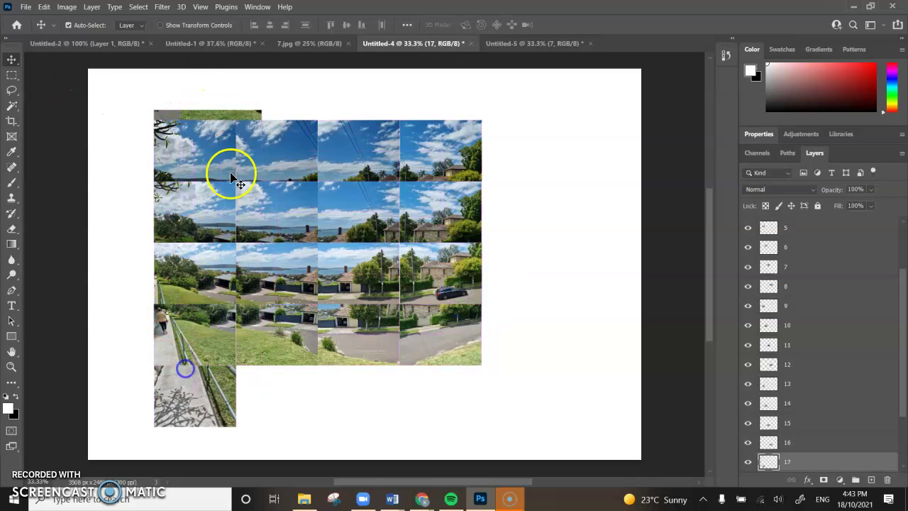
drag(234, 115, 292, 369)
drag(222, 141, 229, 117)
drag(393, 343, 367, 365)
drag(245, 137, 449, 365)
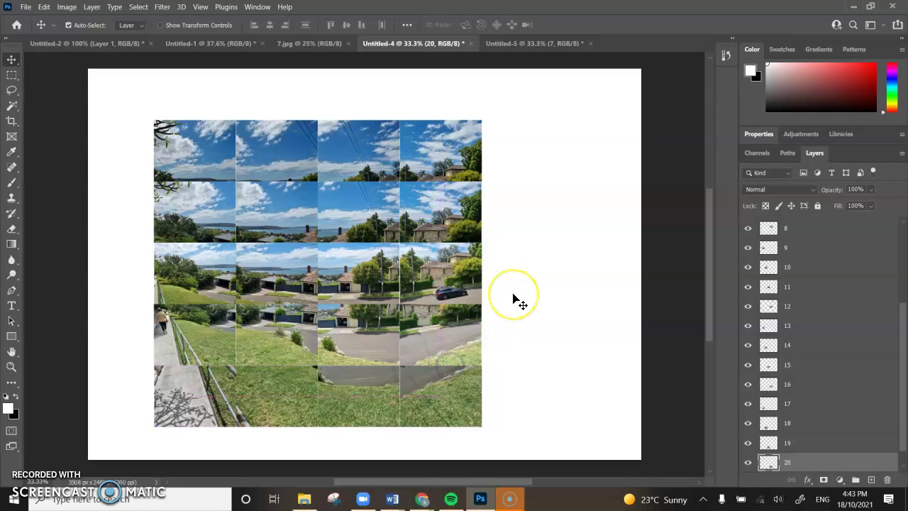
click(393, 287)
scroll(391, 290, up, 2)
scroll(390, 290, down, 1)
click(612, 220)
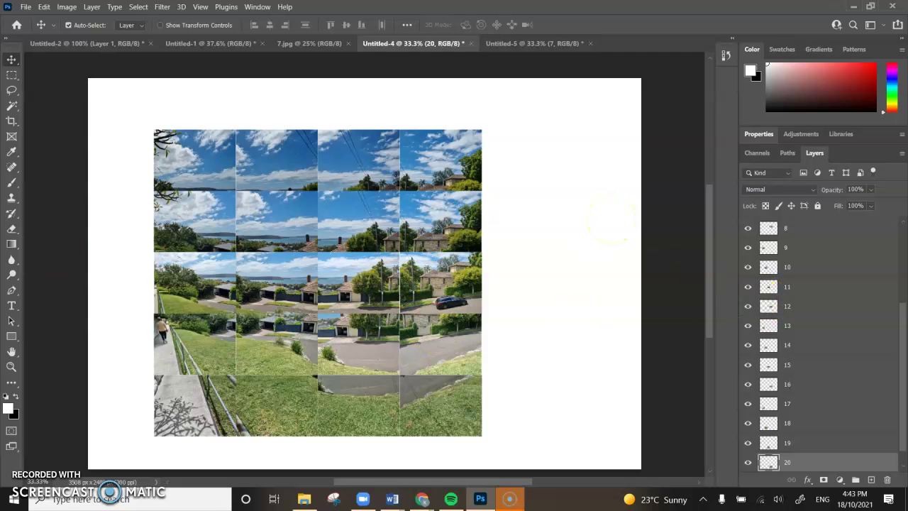
- Try overlapping photo 1 on photo 2, picking the stacked layers by name to move each, and return both photos to their grid positions
click(198, 157)
drag(201, 162, 270, 179)
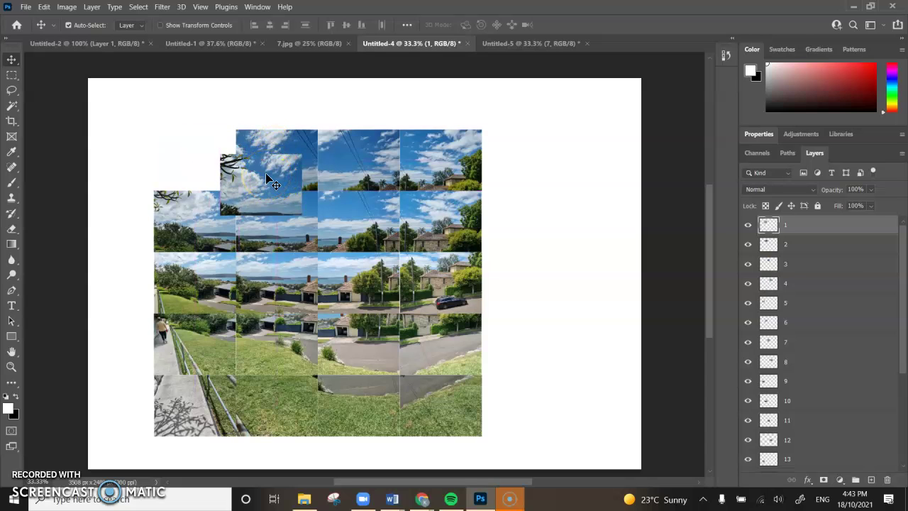
right_click(267, 179)
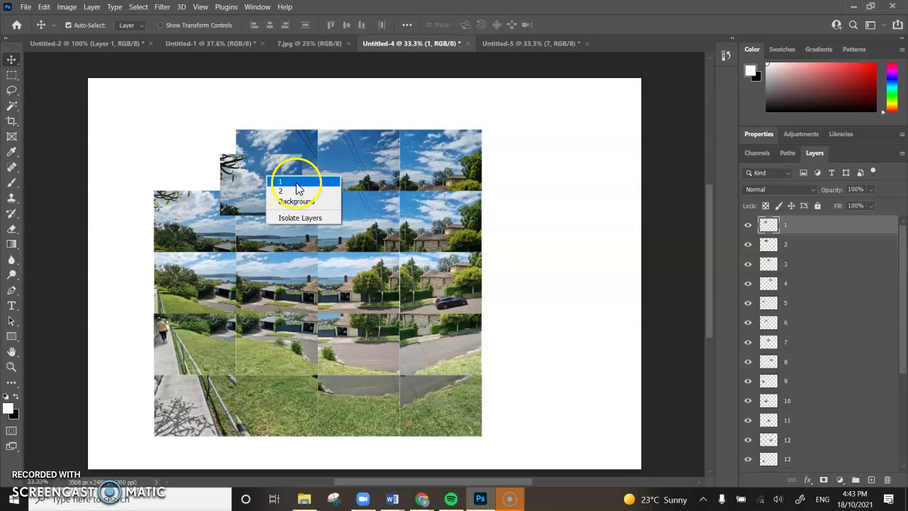
click(292, 190)
mouse_move(328, 163)
mouse_down()
mouse_move(314, 157)
mouse_move(308, 164)
mouse_move(302, 148)
mouse_move(317, 161)
mouse_up()
right_click(254, 173)
click(269, 176)
drag(255, 179, 197, 147)
- Bring layer 5 to the top of the layer stack and move photo 5 up so it overlaps the lower part of photo 1
drag(179, 221, 166, 203)
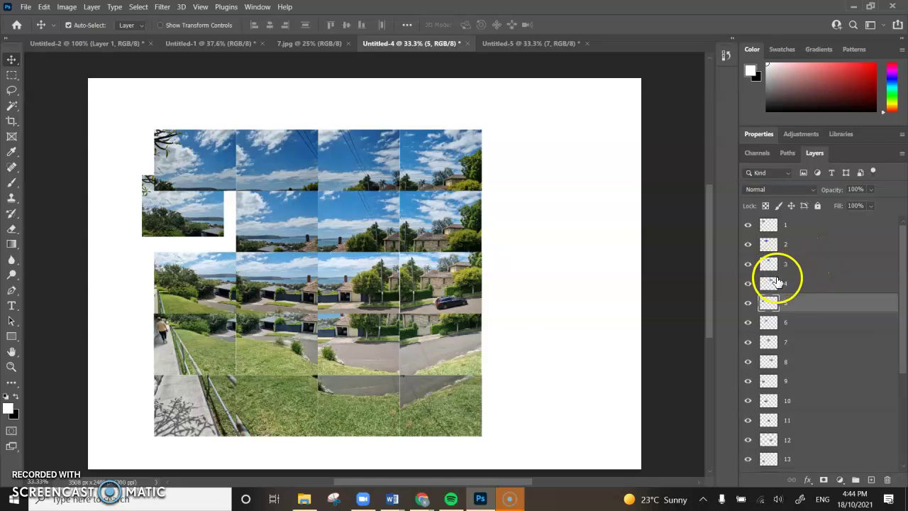
drag(818, 307, 809, 227)
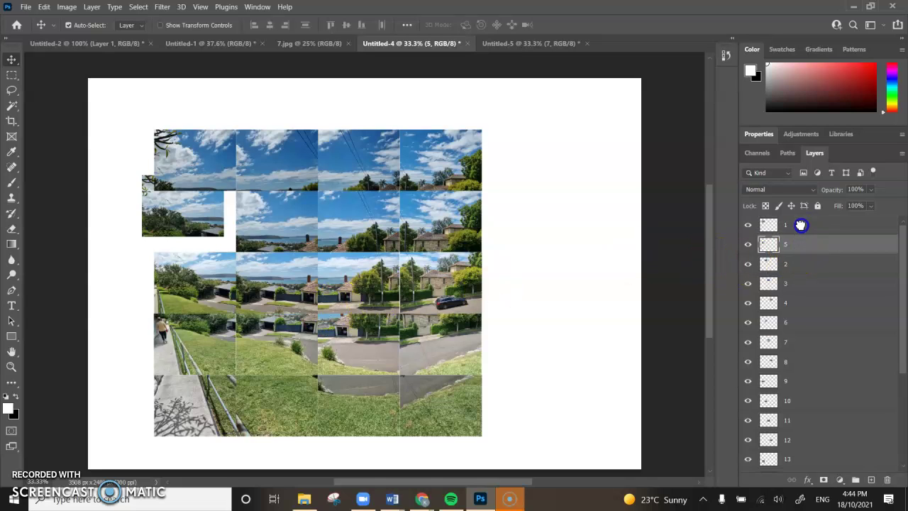
drag(811, 248, 809, 218)
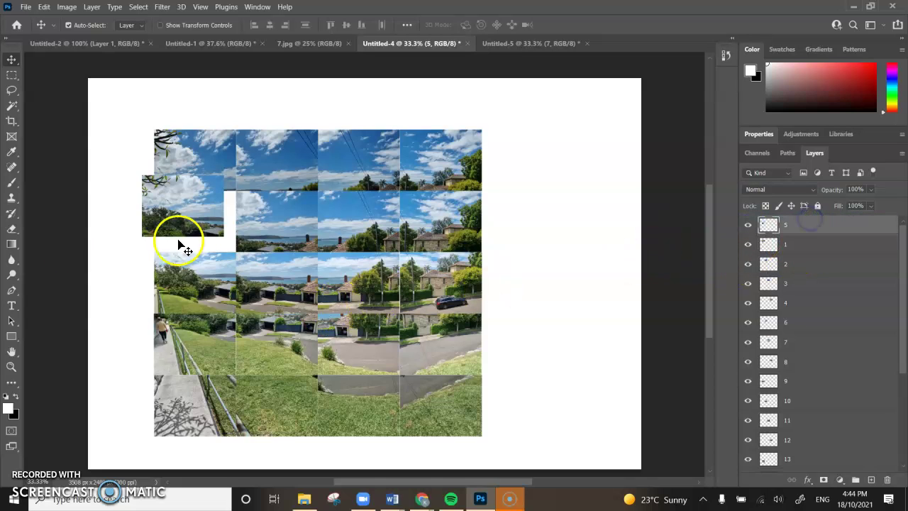
drag(183, 201, 195, 173)
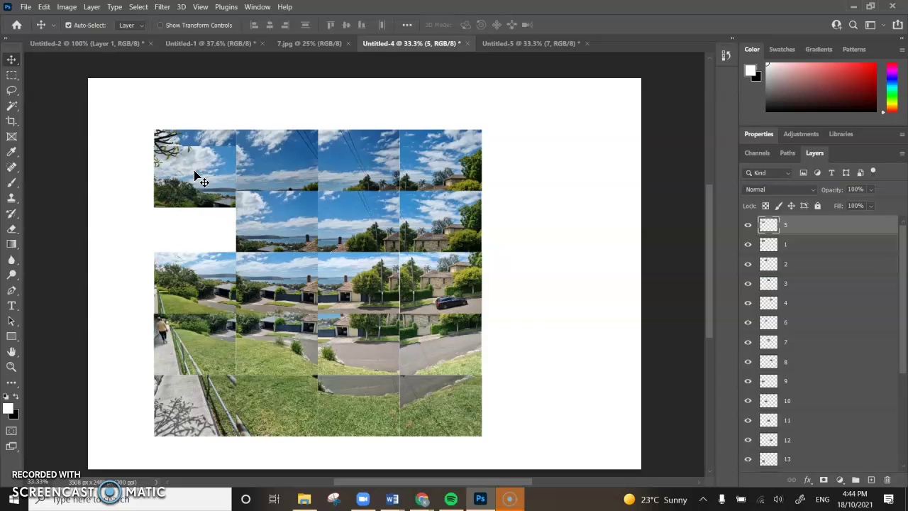
- Free-transform photo 5, rotating it about 11° clockwise and shifting it to match the clouds and branches of photo 1
click(170, 172)
key(ctrl+t)
drag(260, 146, 259, 158)
mouse_move(186, 178)
mouse_down()
mouse_move(183, 190)
mouse_move(195, 152)
mouse_move(194, 167)
mouse_up()
double_click(179, 170)
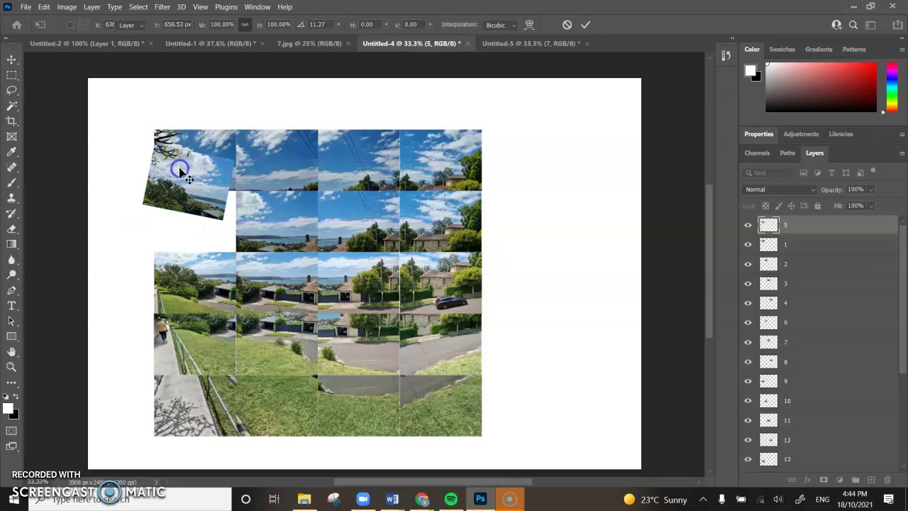
- Nudge photo 5 slightly to the left to fine-tune its match with photo 1
key(Left)
key(Left)
key(Left)
key(Left)
key(Left)
key(Left)
key(Left)
key(Left)
key(Left)
key(Left)
key(Left)
key(Left)
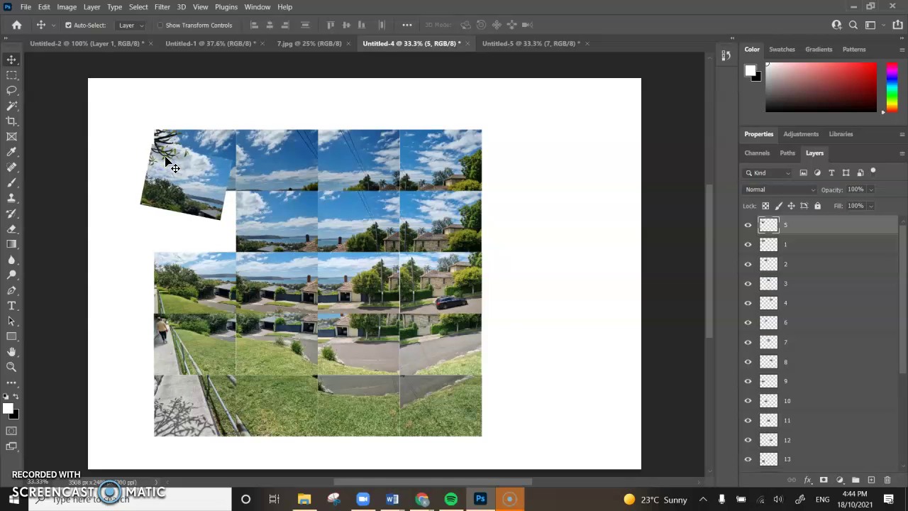
key(Right)
key(Right)
key(Right)
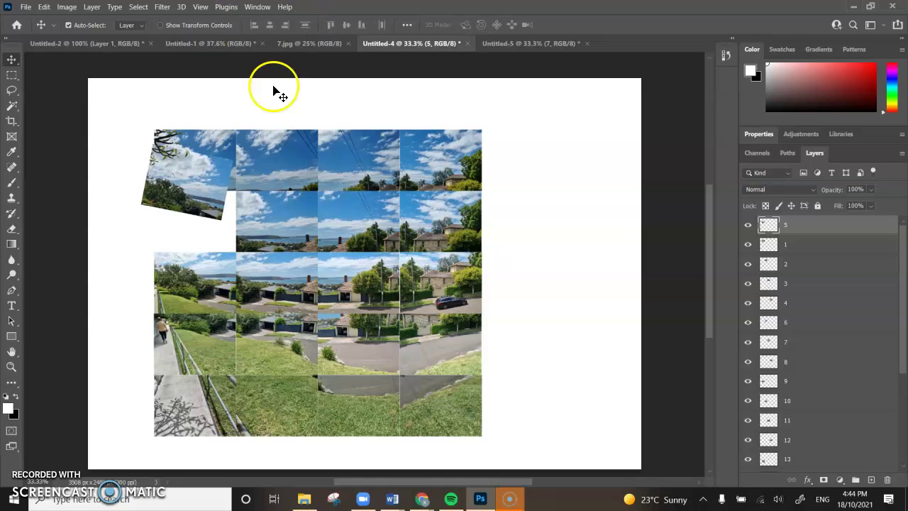
- Bring layer 2 to the top of the layer stack and move photo 2 left over the right side of photos 1 and 5
click(262, 142)
drag(265, 139, 288, 163)
drag(876, 274, 859, 222)
drag(266, 167, 227, 170)
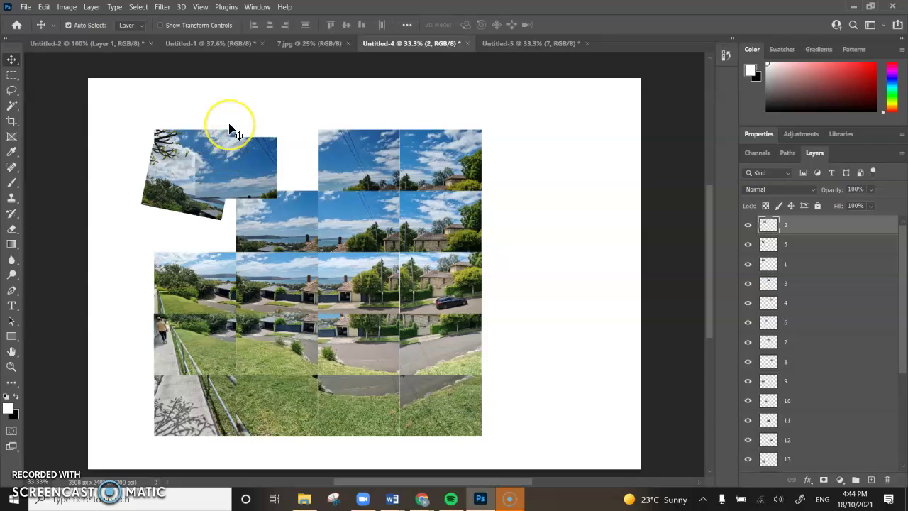
- Select layer 3, move photo 3 left so it overlaps photo 2, and rotate it about 7° counter-clockwise
right_click(349, 166)
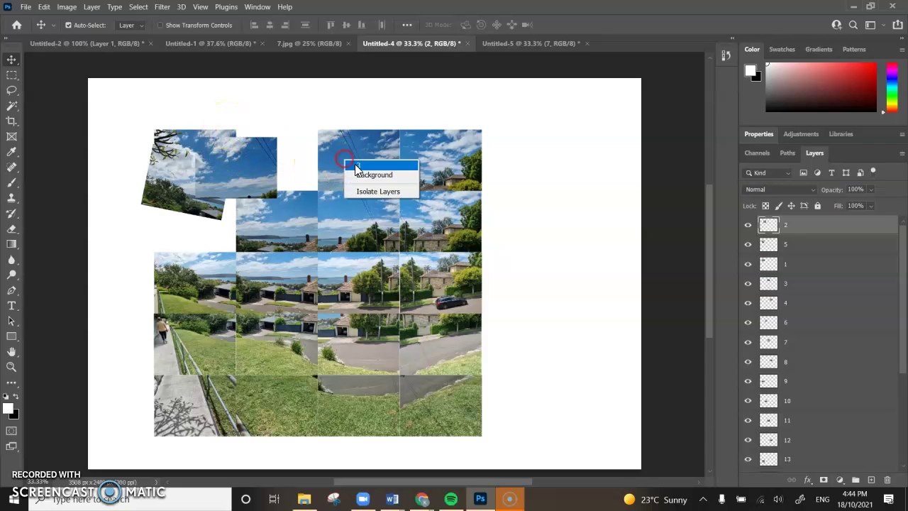
click(362, 174)
drag(358, 165, 285, 166)
key(ctrl+t)
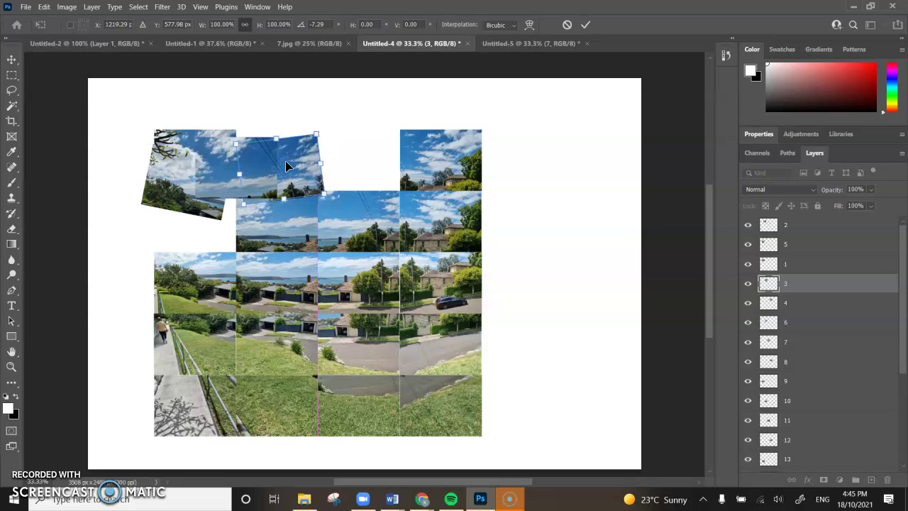
key(Return)
- Try photo 3 at 50% opacity to judge its overlap, and restore it to 100%
click(284, 161)
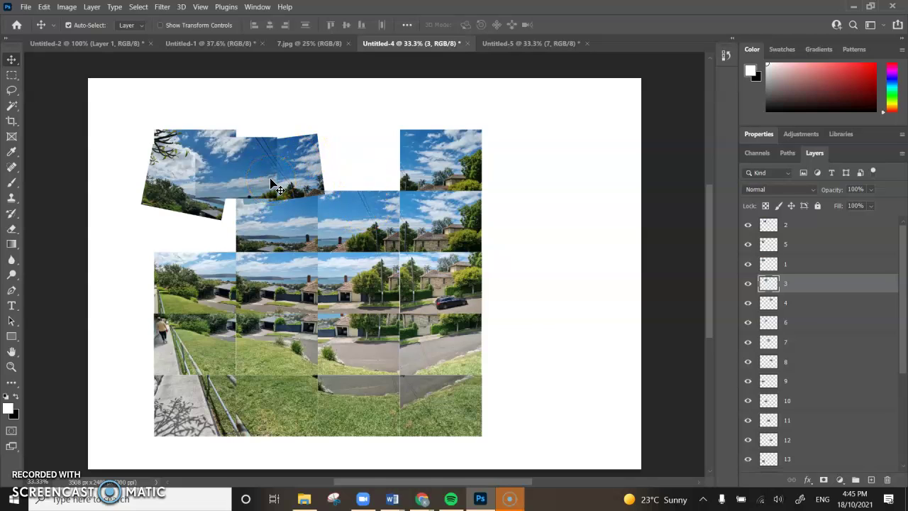
click(260, 167)
drag(292, 165, 307, 178)
key(5)
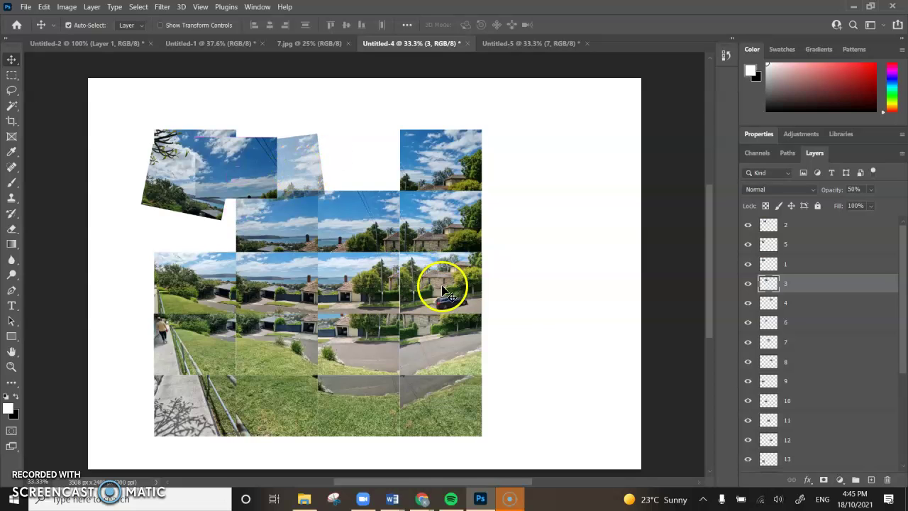
key(0)
- Make photo 2 50% opaque, shift it slightly to line up with the photos beneath, and restore its opacity to 100%
right_click(269, 187)
click(298, 189)
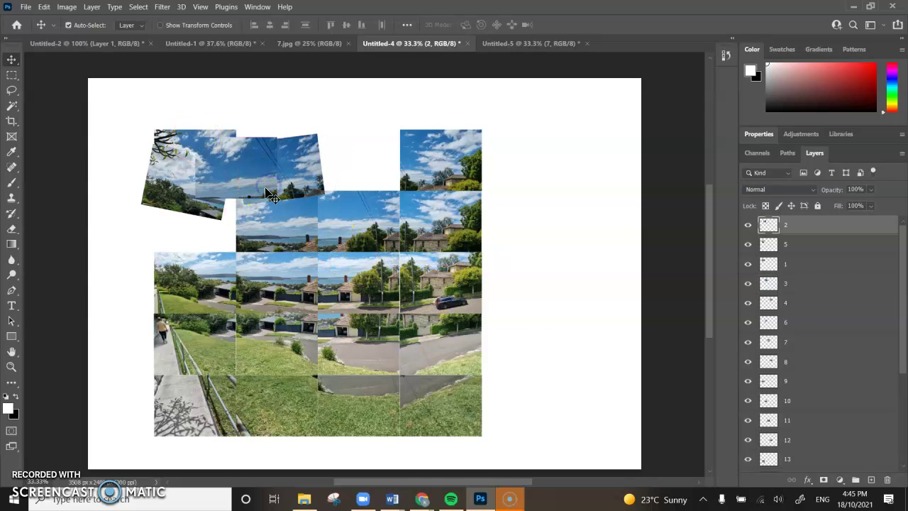
key(5)
drag(252, 168, 281, 162)
drag(249, 187, 256, 166)
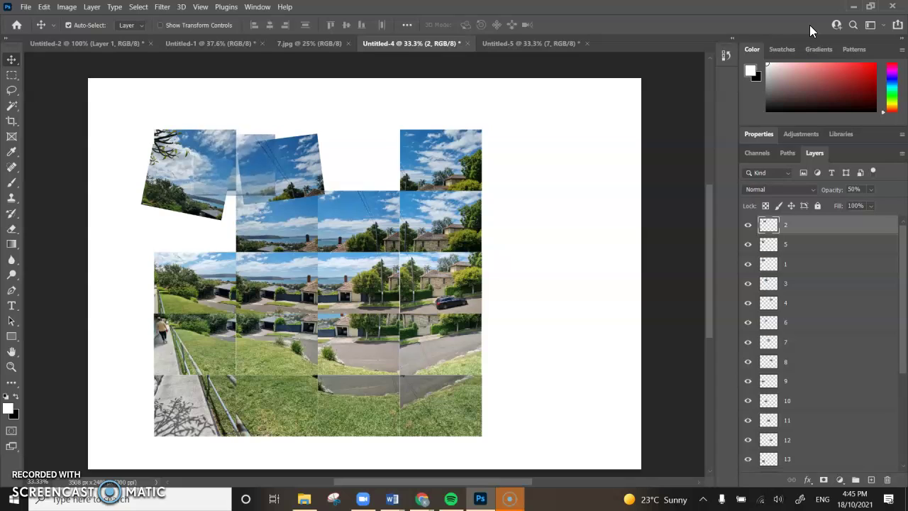
key(0)
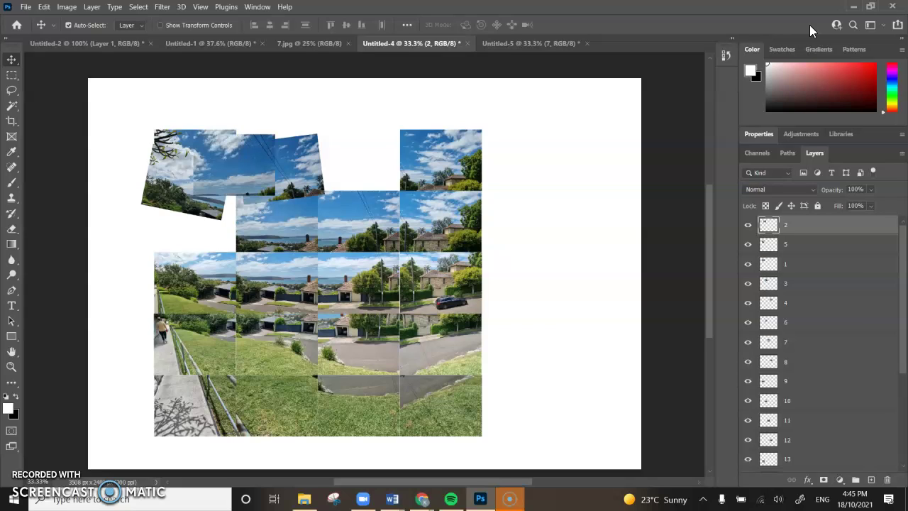
key(5)
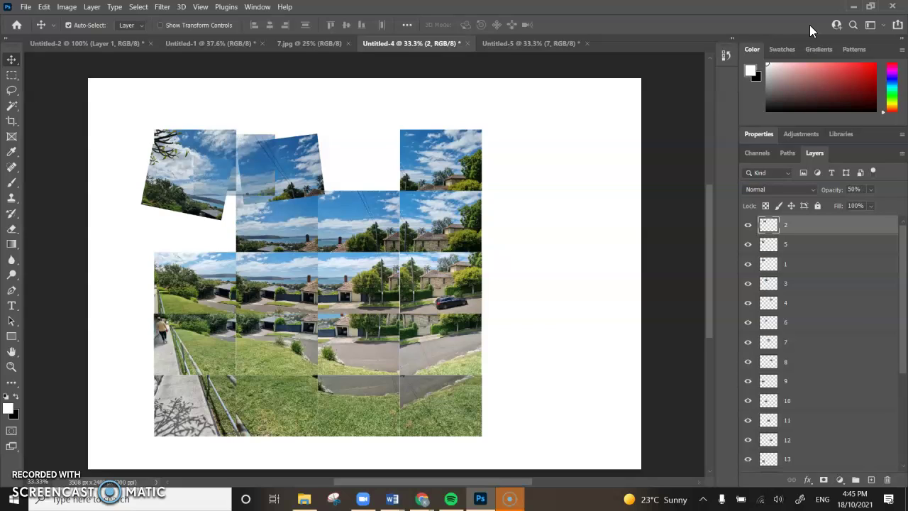
key(0)
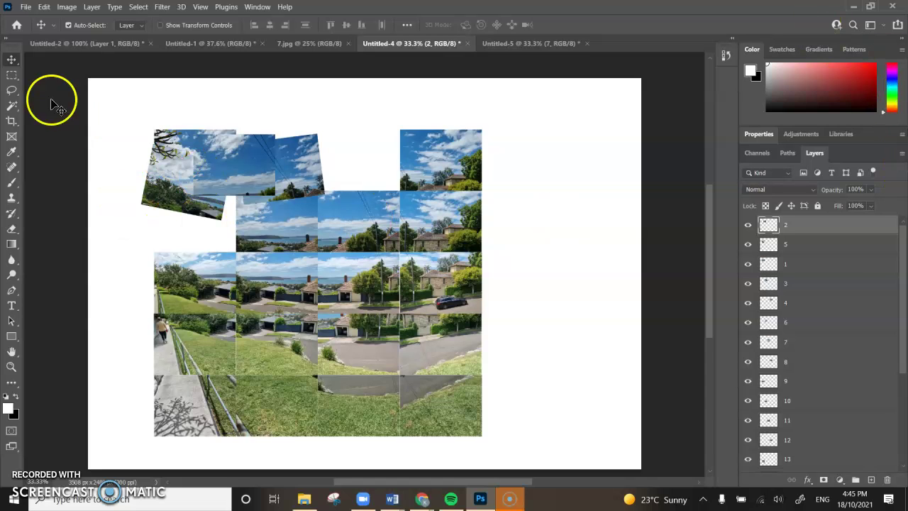
- Move photo 4 left over the right side of photo 3 and bring its layer to the top of the stack
right_click(446, 171)
click(482, 181)
drag(394, 172, 344, 175)
drag(809, 303, 805, 221)
drag(321, 188, 340, 174)
- Nudge photo 4 left and down in small increments to match the trees and clouds of photo 3
key(Left)
key(Left)
key(Down)
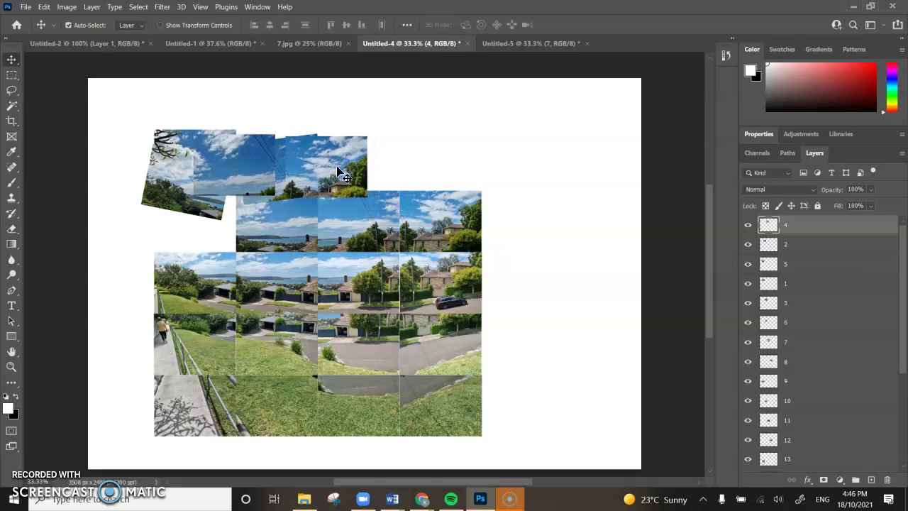
key(Down)
key(Down)
key(Down)
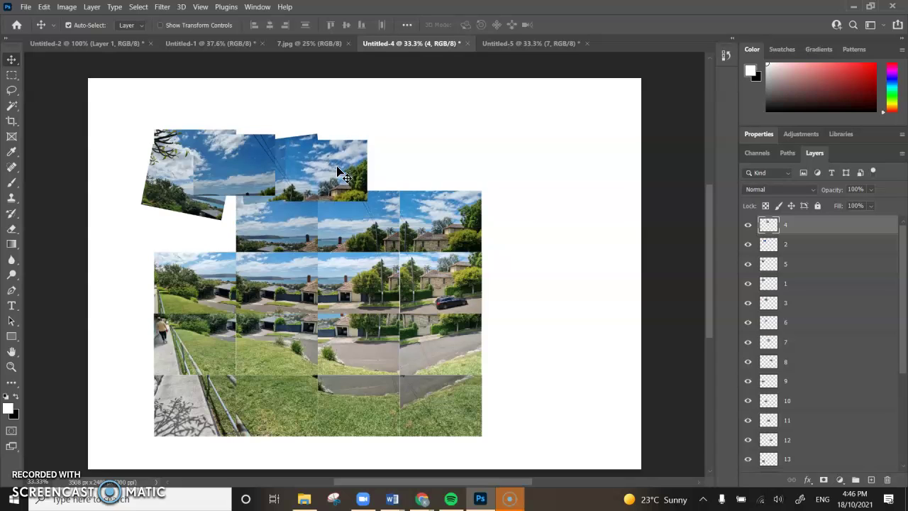
key(Down)
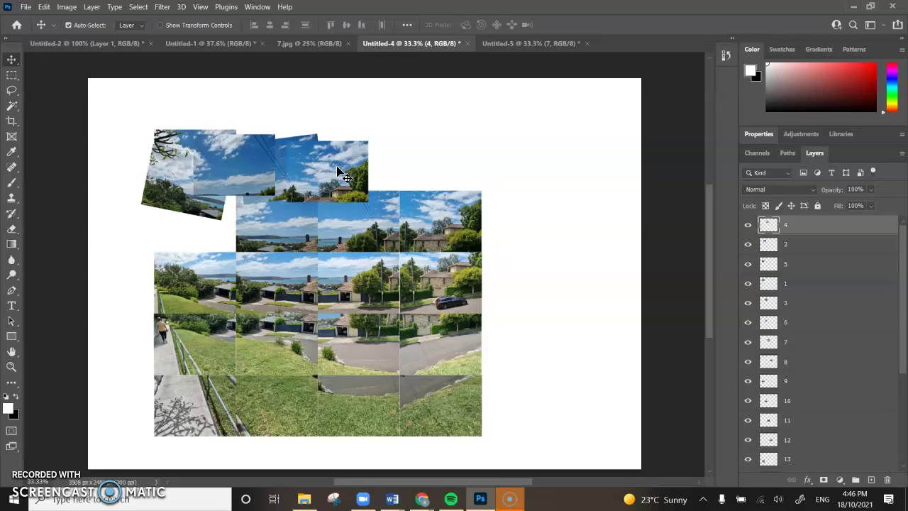
- Free-transform photo 4, rotating it about 1.6° counter-clockwise and shifting it slightly up
key(ctrl+t)
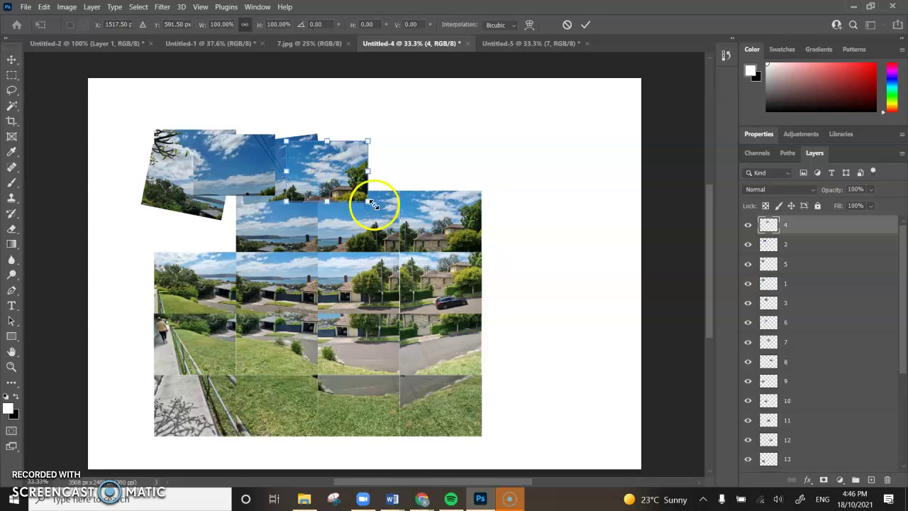
drag(374, 209, 378, 211)
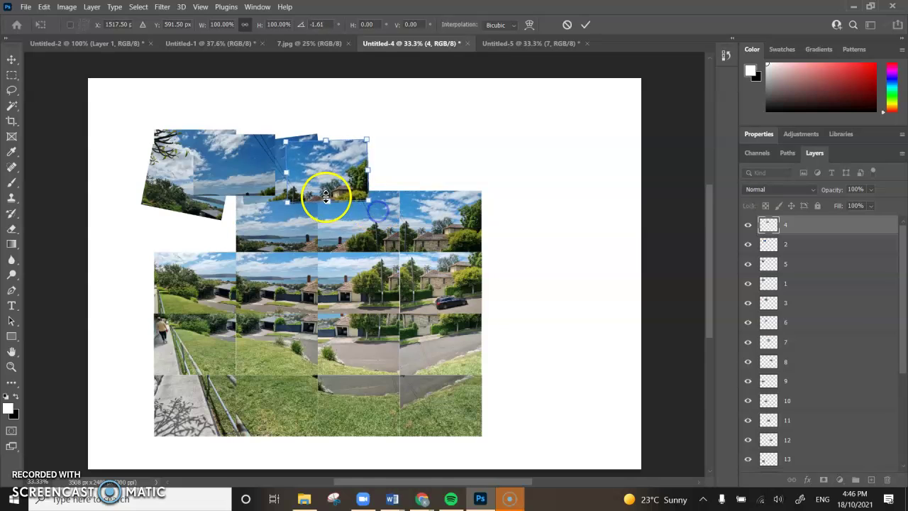
drag(303, 182, 301, 180)
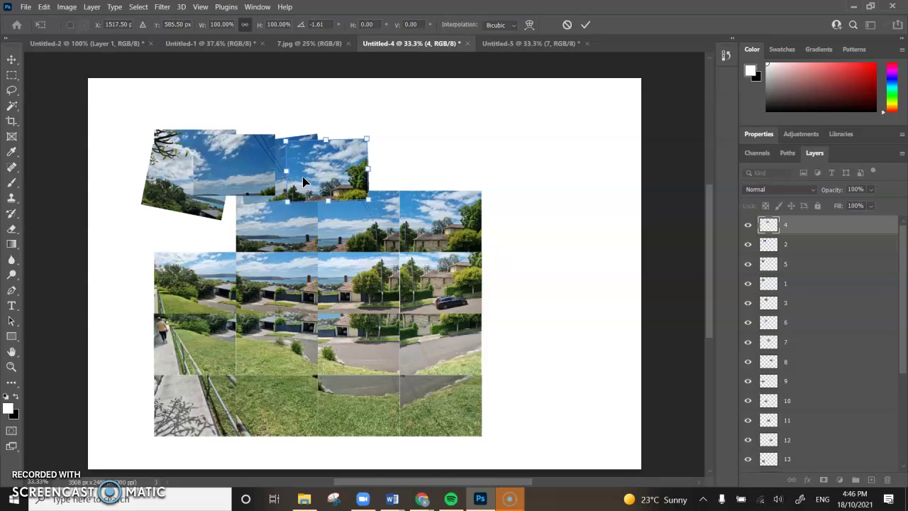
key(Return)
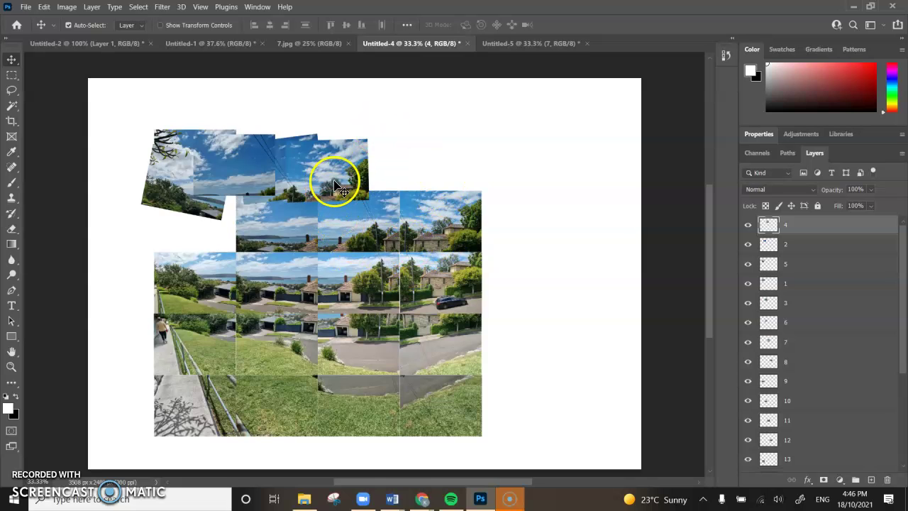
- Select layer 9, raise it directly below layer 4, and move photo 9 up to overlap the lower part of photo 5
right_click(213, 270)
click(216, 285)
drag(202, 289, 199, 243)
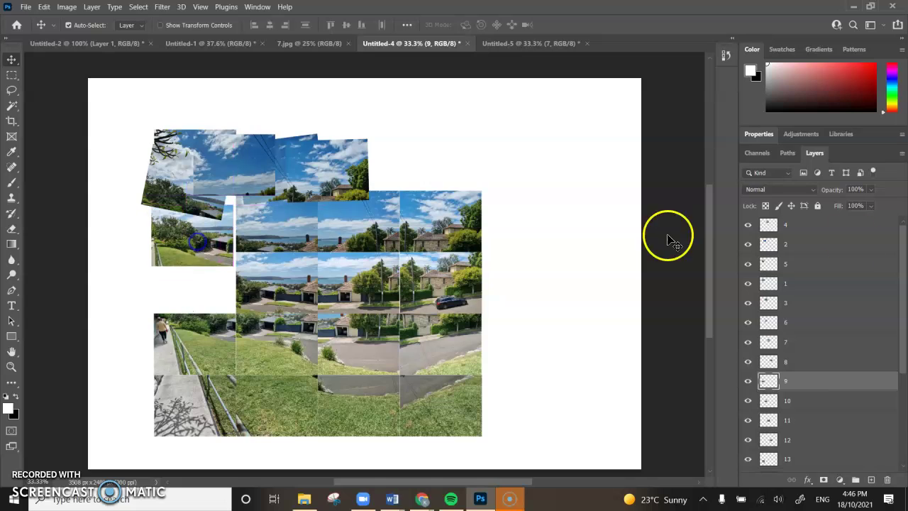
drag(810, 383, 806, 245)
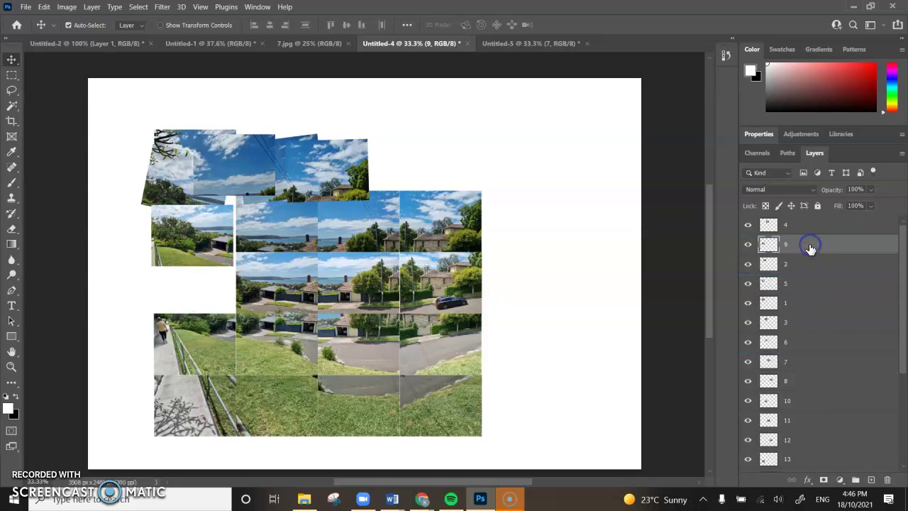
drag(170, 269, 173, 205)
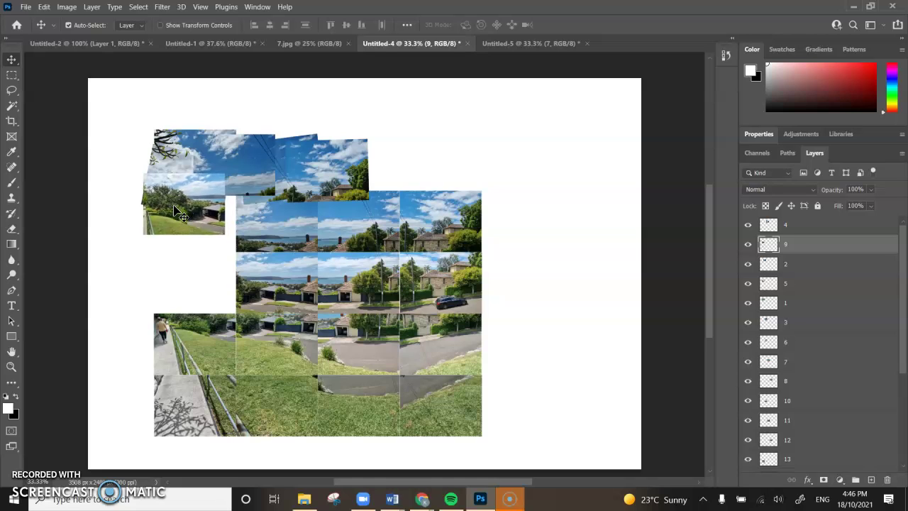
- Switch to the Untitled-1 document to examine the example photomontage
click(355, 260)
click(206, 43)
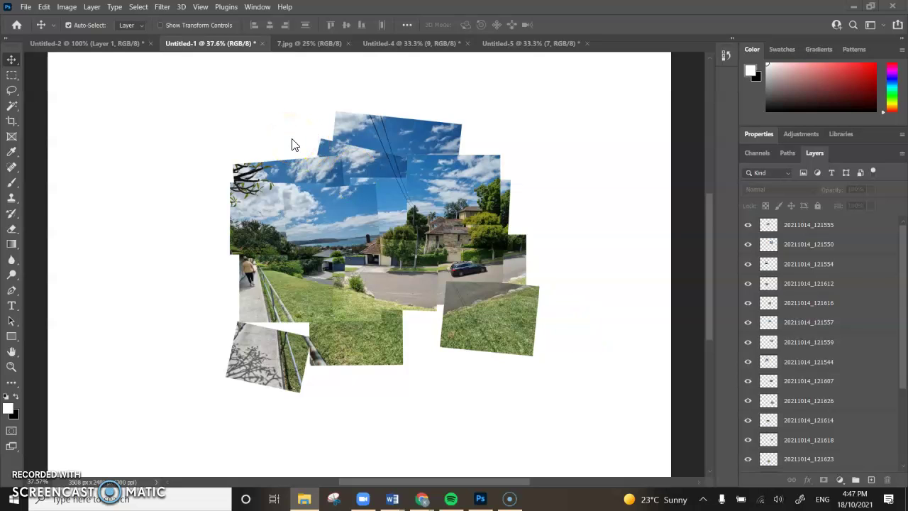
- In 7.jpg, select a rectangular area covering the sky, power lines and upper treetops with the Rectangular Marquee tool
click(310, 42)
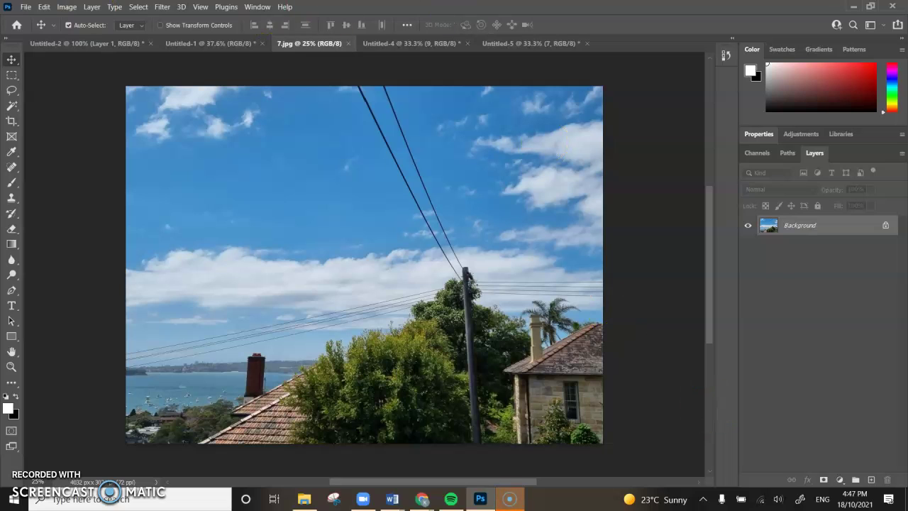
click(11, 74)
drag(268, 89, 564, 360)
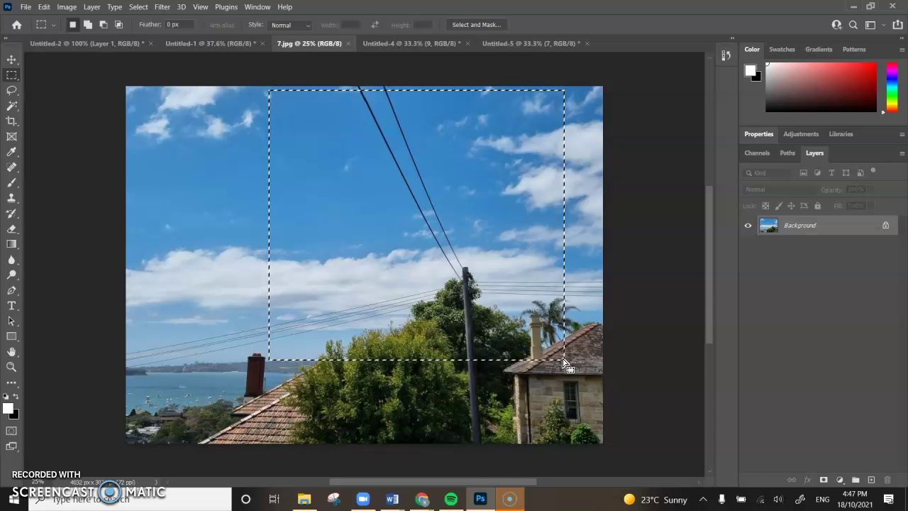
- Move the selected sky and treetop area of 7.jpg into the Untitled-4 photomontage document as a new layer
click(11, 59)
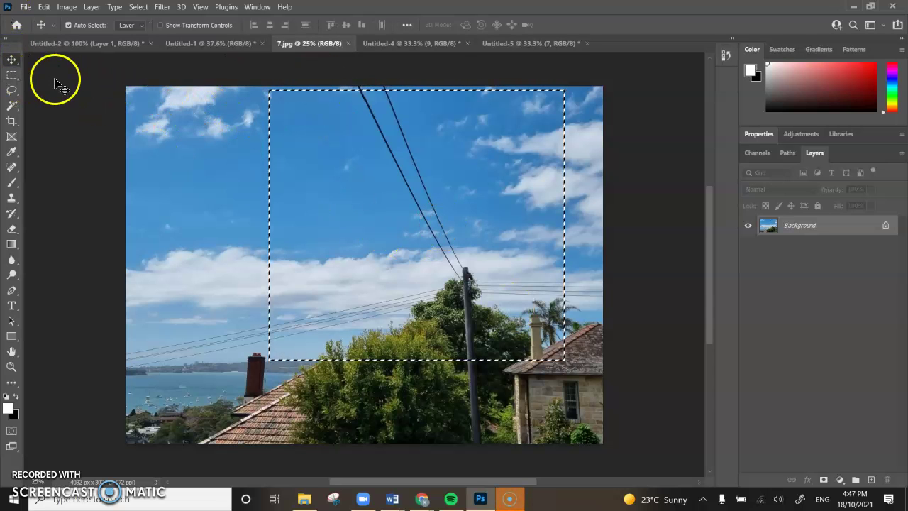
click(11, 74)
click(12, 59)
drag(320, 242, 502, 50)
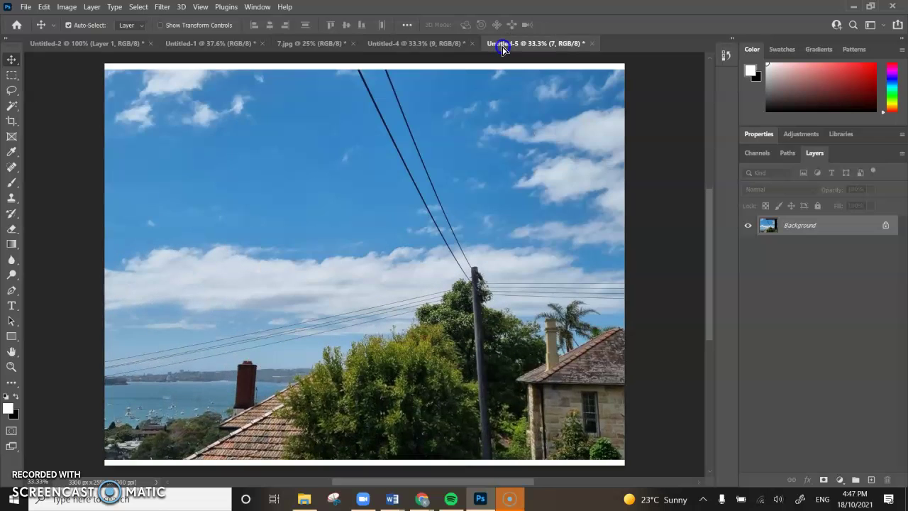
drag(408, 39, 408, 45)
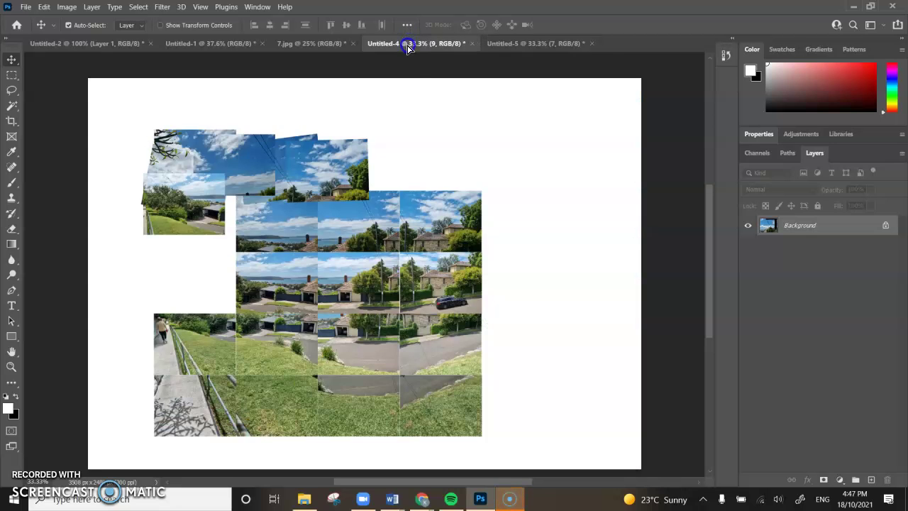
drag(405, 109, 426, 212)
drag(447, 283, 481, 319)
- Free-transform the inserted sky piece, scaling it proportionally to about 12.3% and moving it onto the top row of photos
key(ctrl+t)
drag(561, 432, 319, 121)
drag(213, 116, 273, 207)
drag(340, 280, 294, 213)
- Rotate the sky piece to about 8.5° counter-clockwise over the power lines in the top row, and raise Layer 1 above layer 4
drag(255, 188, 298, 139)
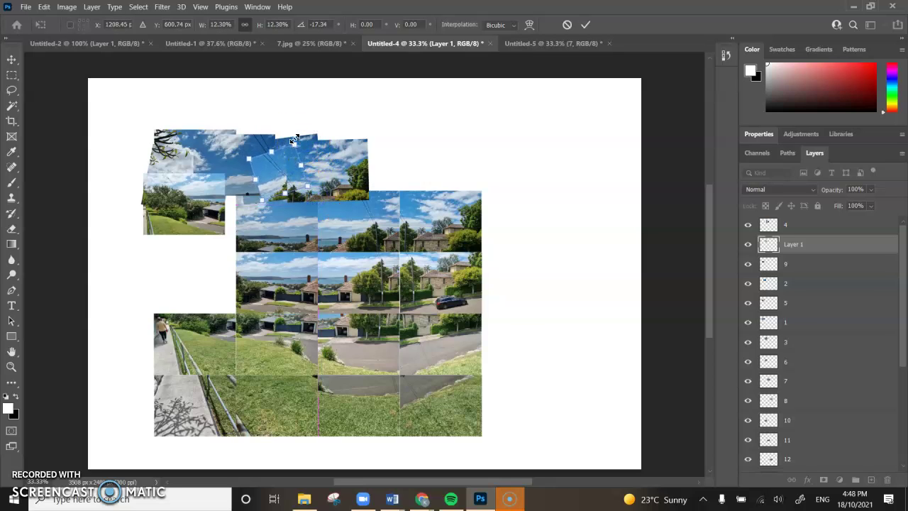
drag(239, 155, 248, 142)
drag(263, 179, 278, 173)
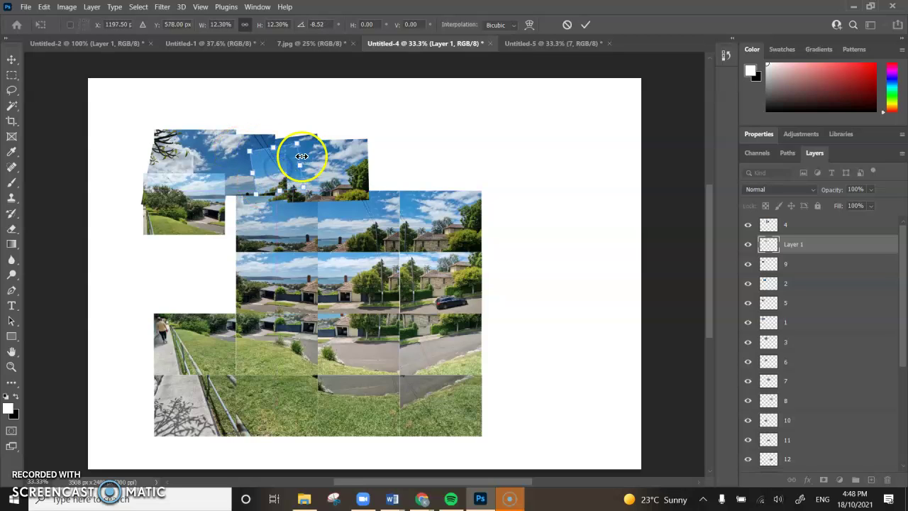
double_click(301, 156)
drag(811, 244, 811, 224)
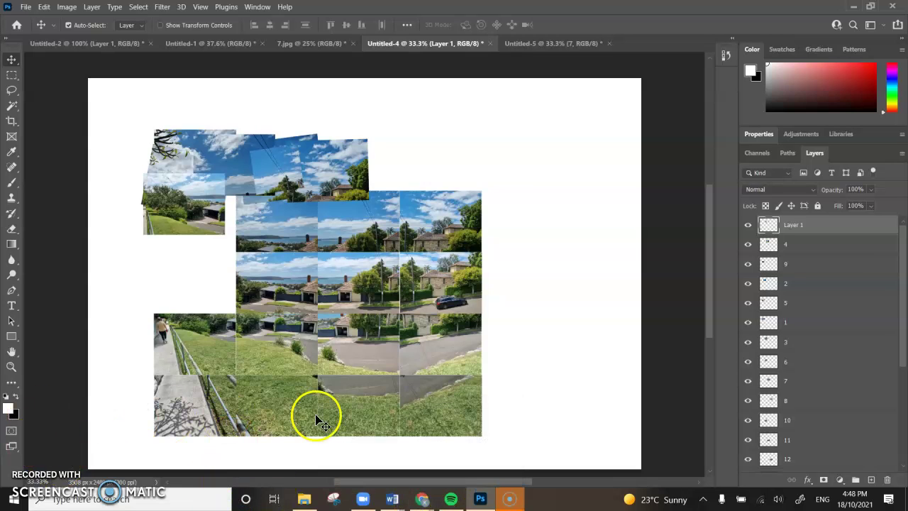
- Switch to the INTRO & TASK 1 - 9PHO Term 4 presentation in Chrome and view slide 49, Method 1 - Straight Forward Images
mouse_move(429, 496)
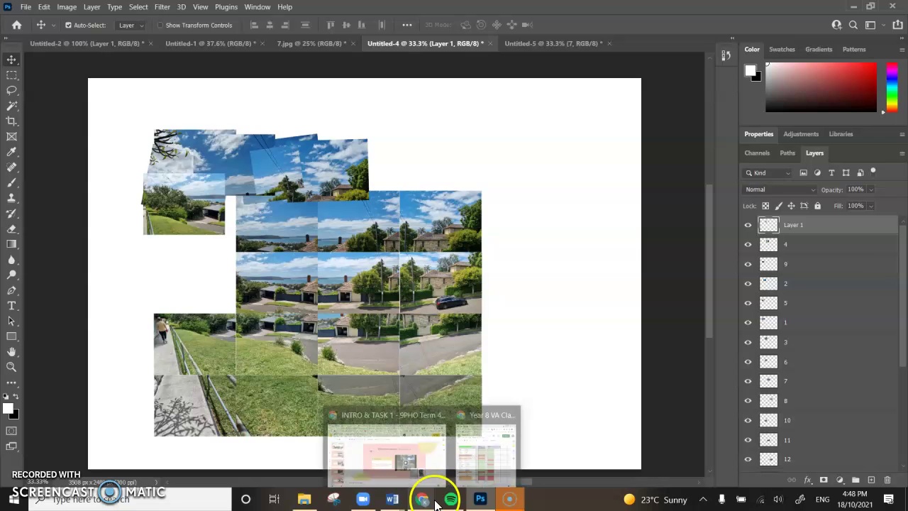
click(381, 449)
click(425, 500)
click(387, 465)
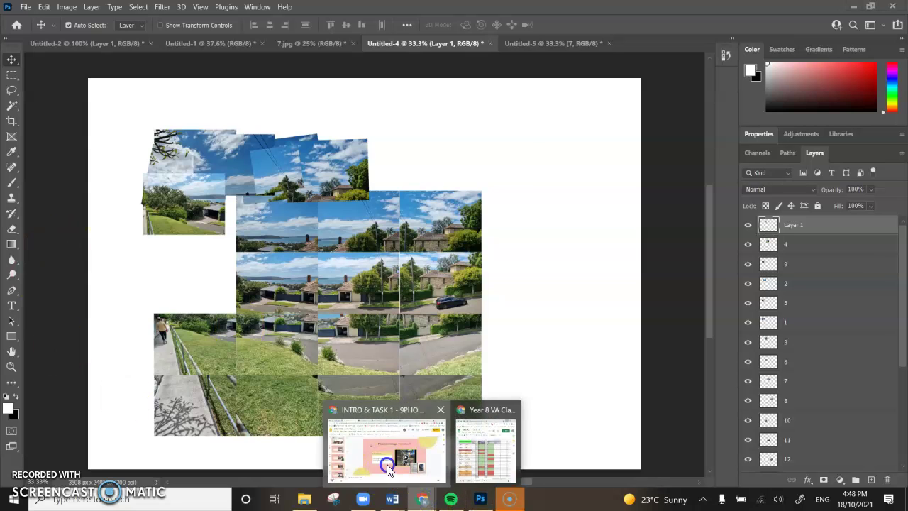
click(854, 6)
scroll(64, 266, up, 9)
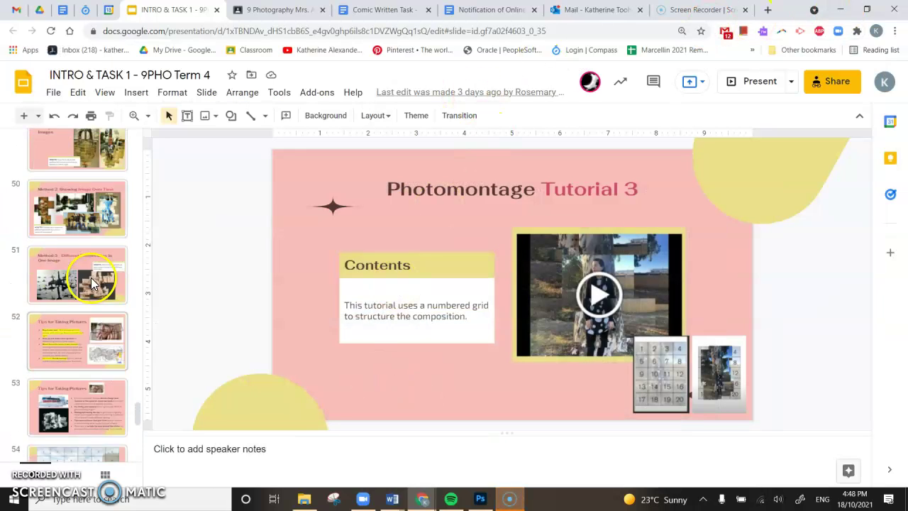
click(77, 289)
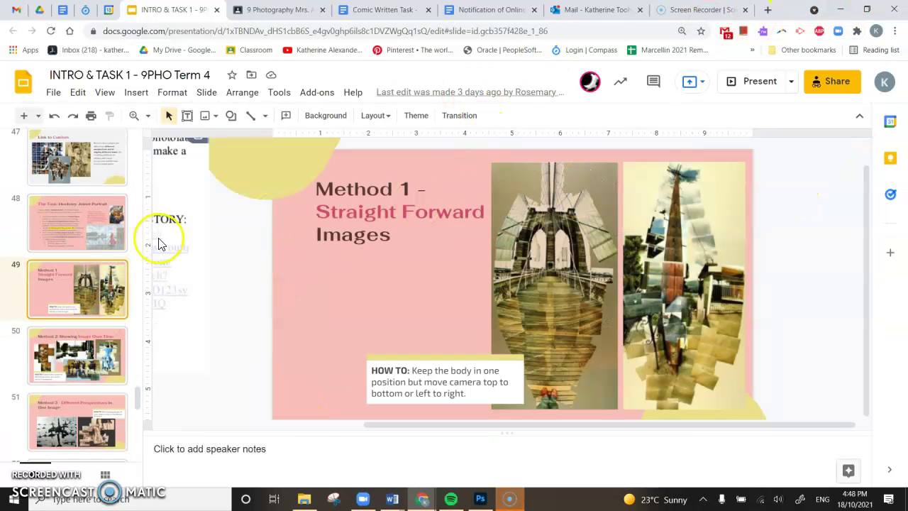